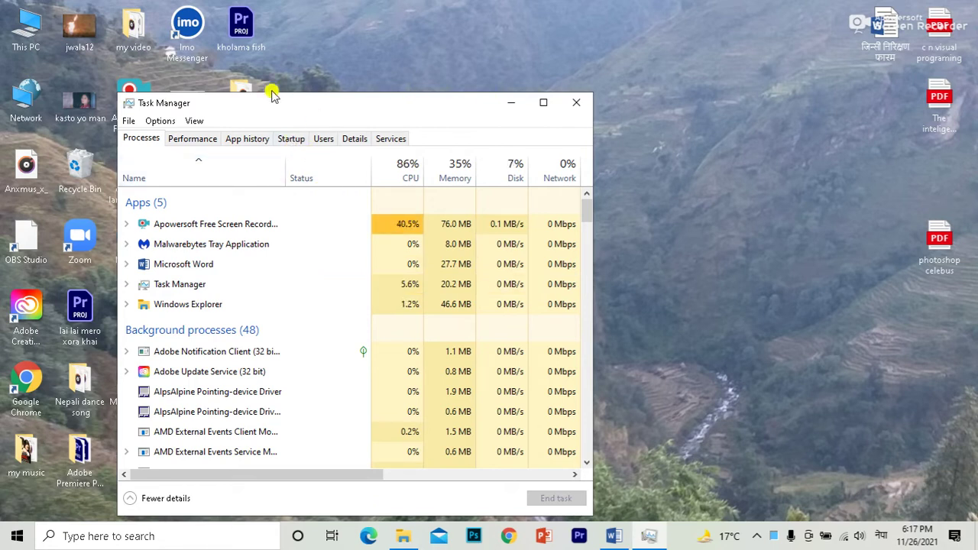
Step: Enable the CCXProcess startup program, disable it again, and close Task Manager
click(296, 141)
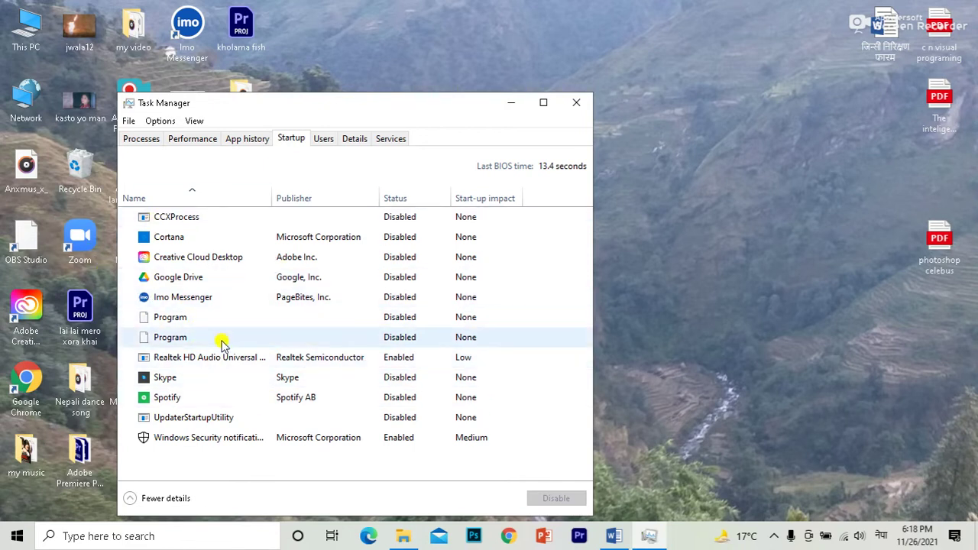
right_click(413, 217)
click(444, 223)
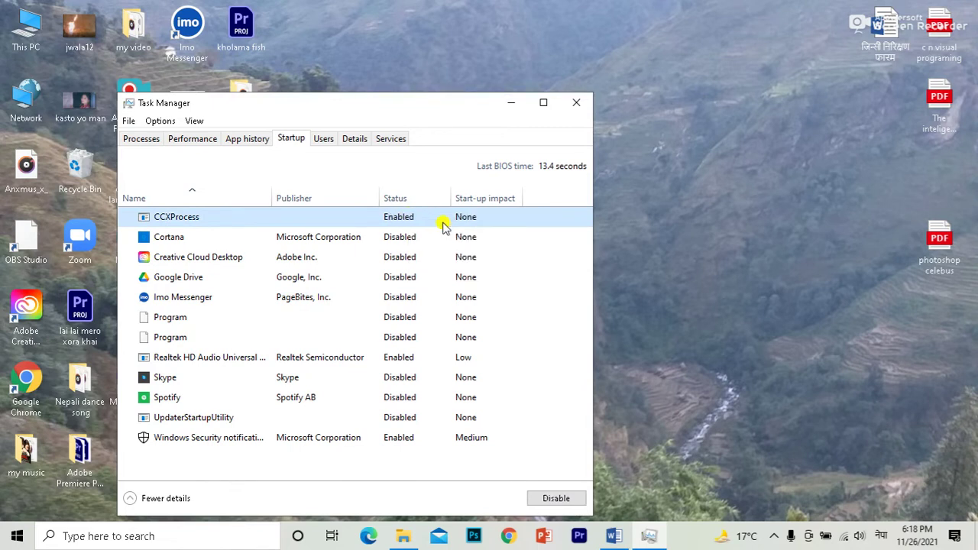
right_click(411, 218)
click(432, 226)
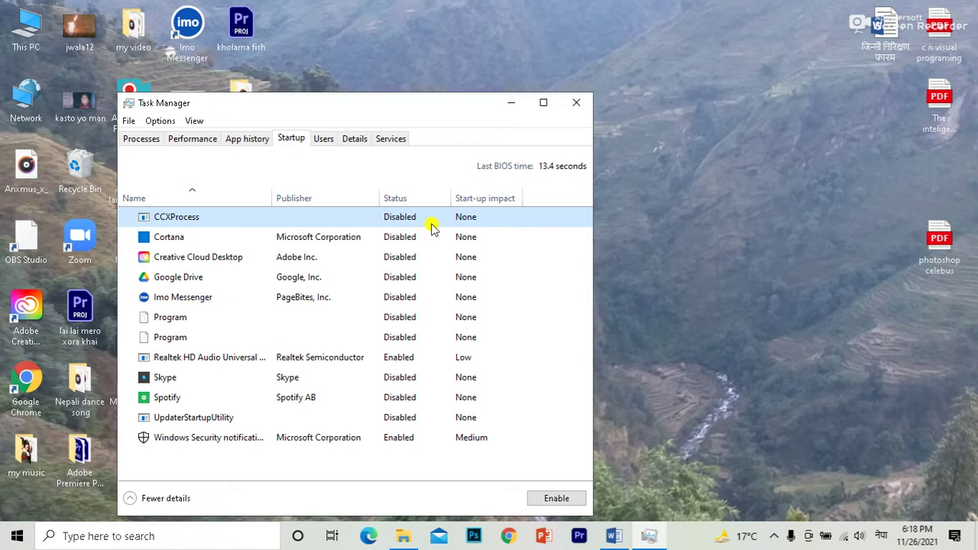
click(575, 101)
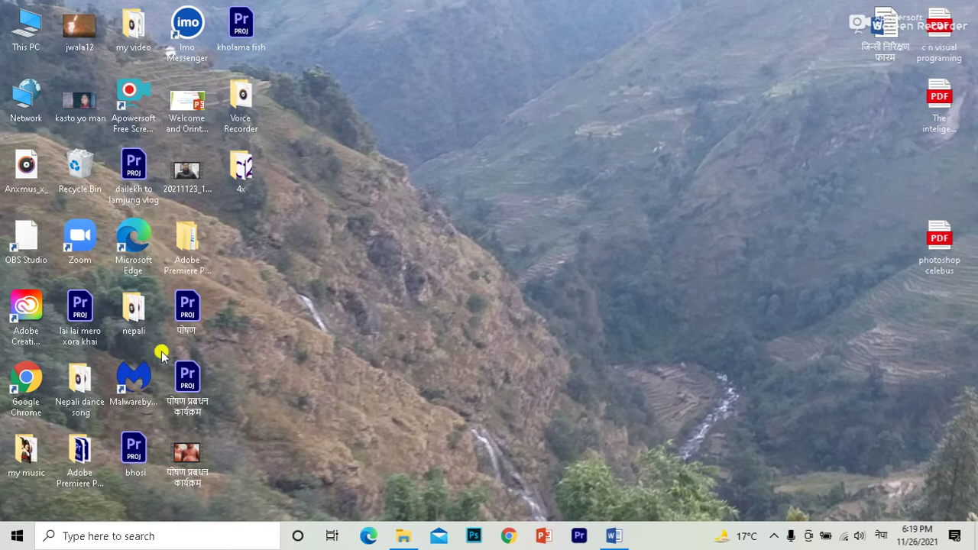
Step: Change the input language to English, find Control Panel through the Windows search, and open it
click(152, 534)
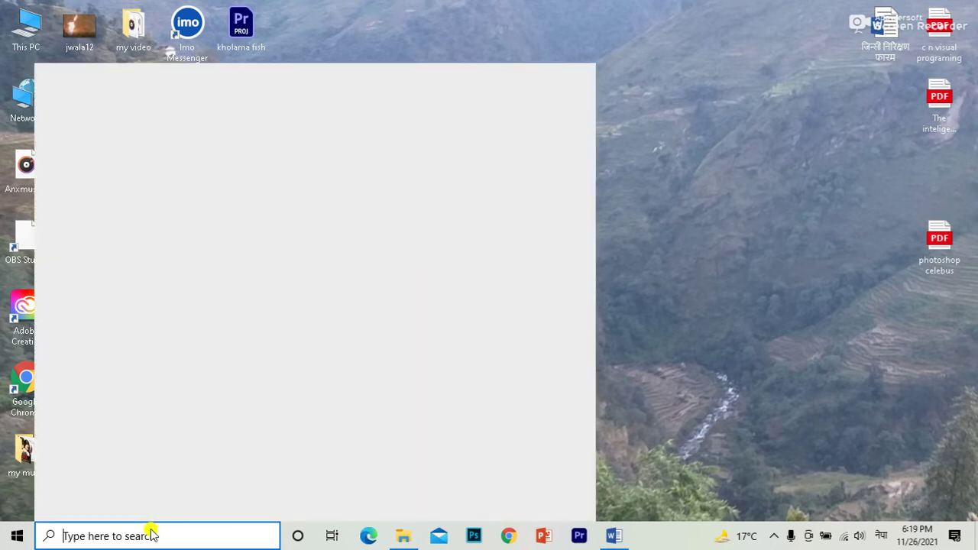
text(ह)
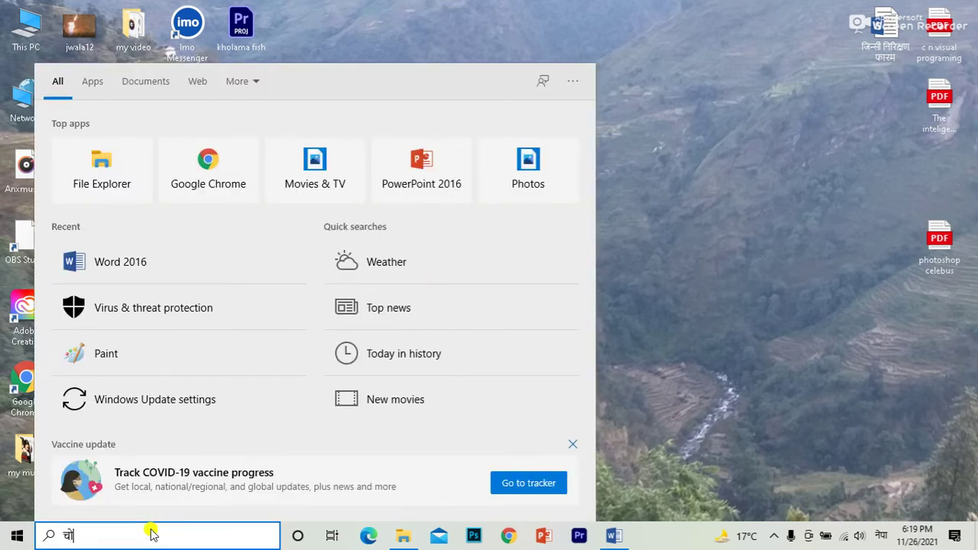
key(BackSpace)
key(alt+shift)
text(c)
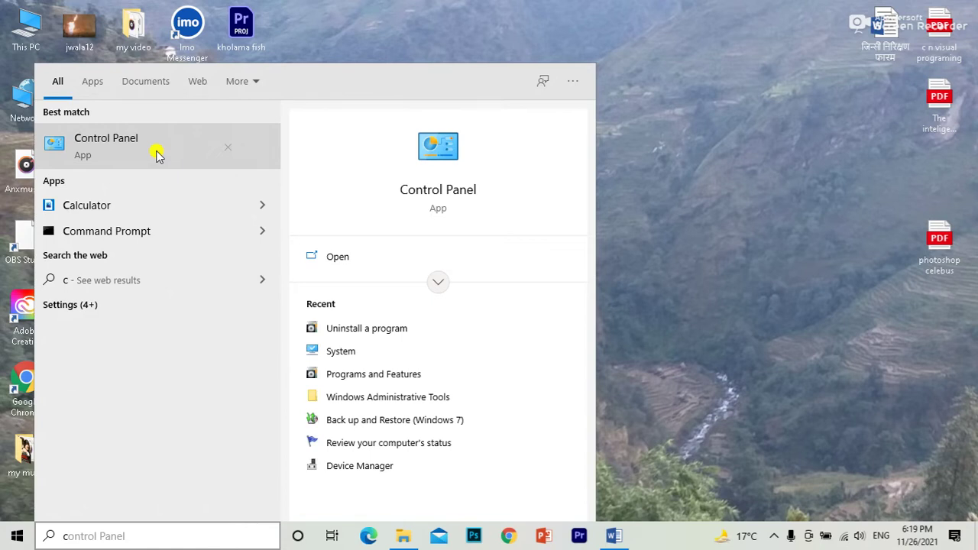
click(156, 155)
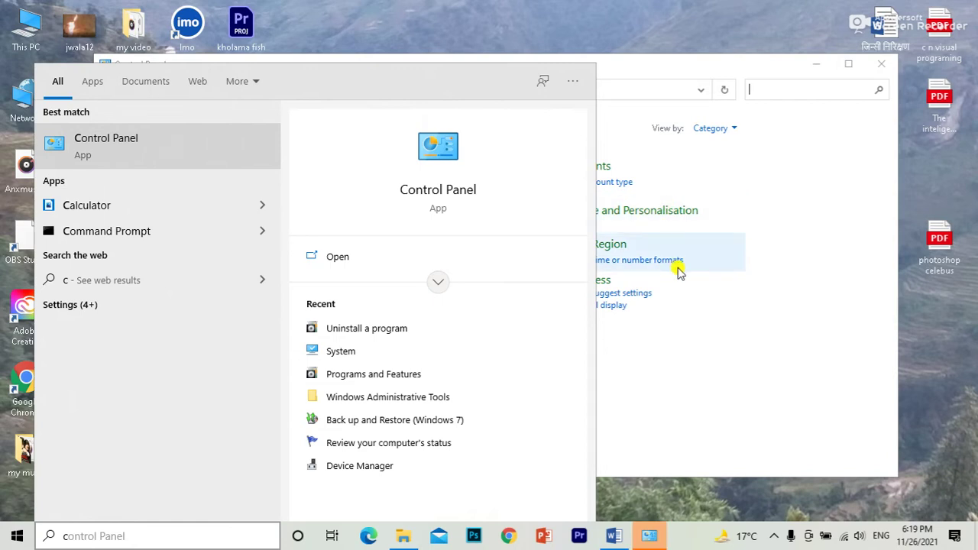
click(804, 220)
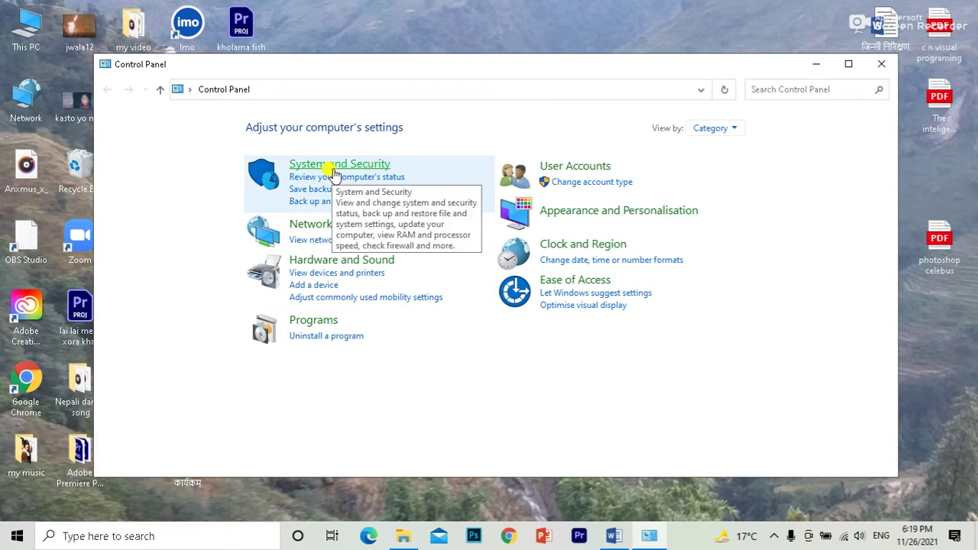
Step: Open the Performance Options visual effects settings from the system's advanced settings
key(super+Pause)
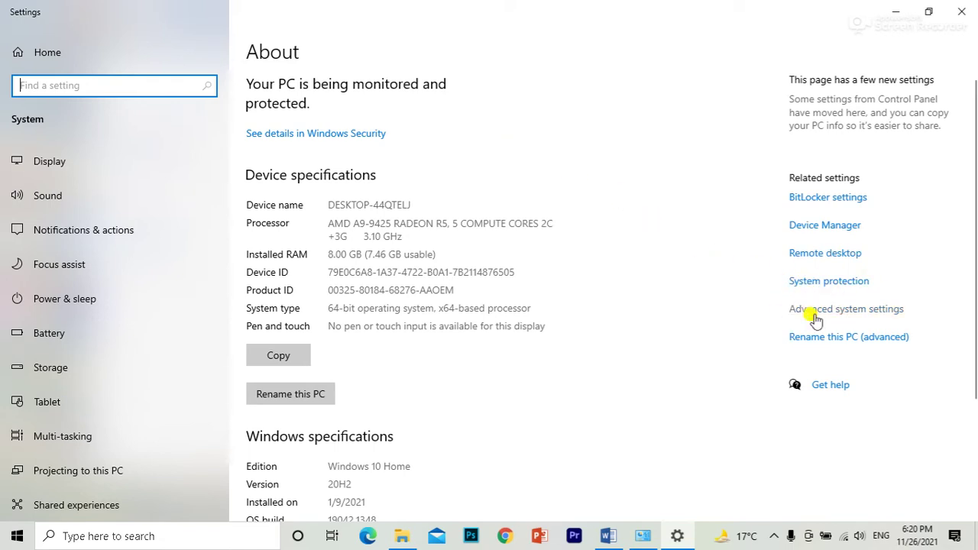
click(869, 313)
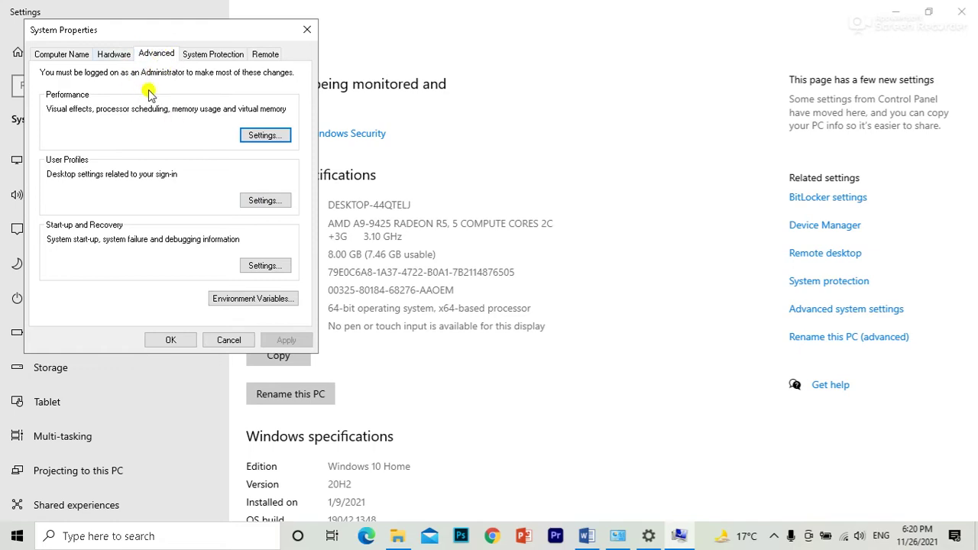
click(264, 134)
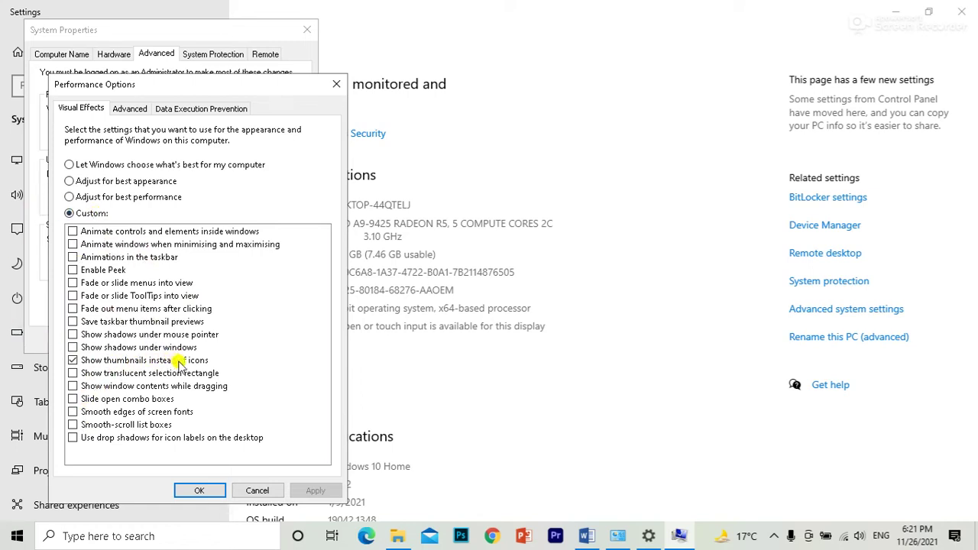
Step: Turn Show thumbnails instead of icons off and back on, and accept the performance options
click(73, 361)
click(73, 361)
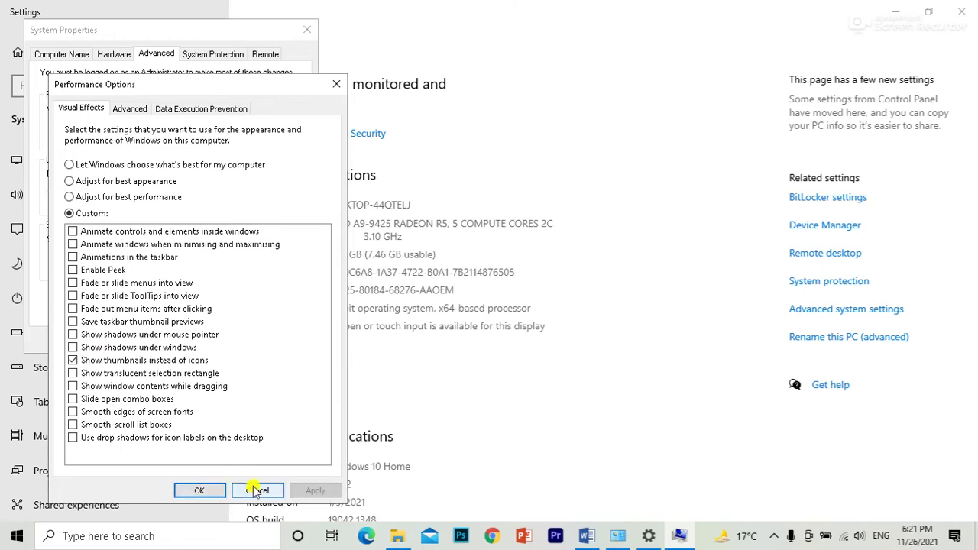
click(198, 490)
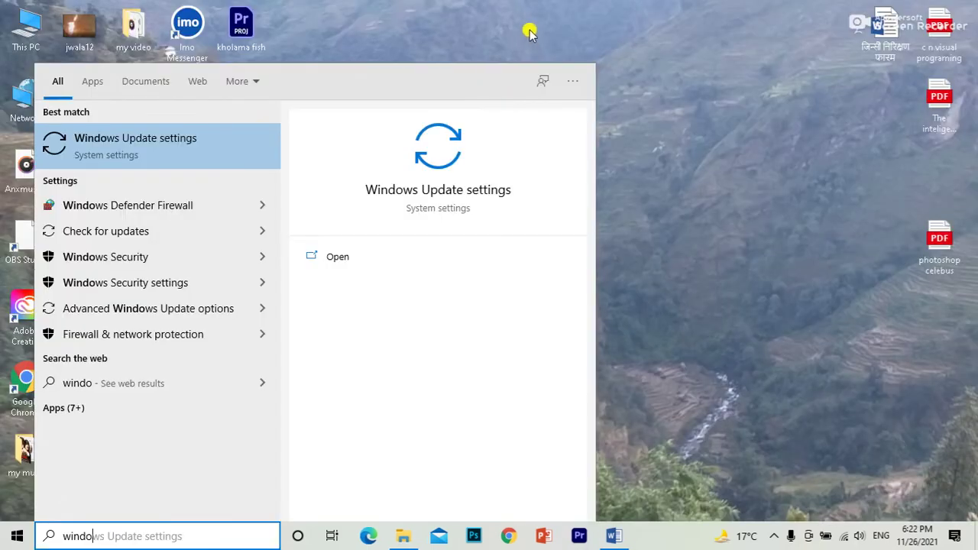
Step: Dismiss the open search, find services.msc through a new Windows search, and open the Services console
click(529, 32)
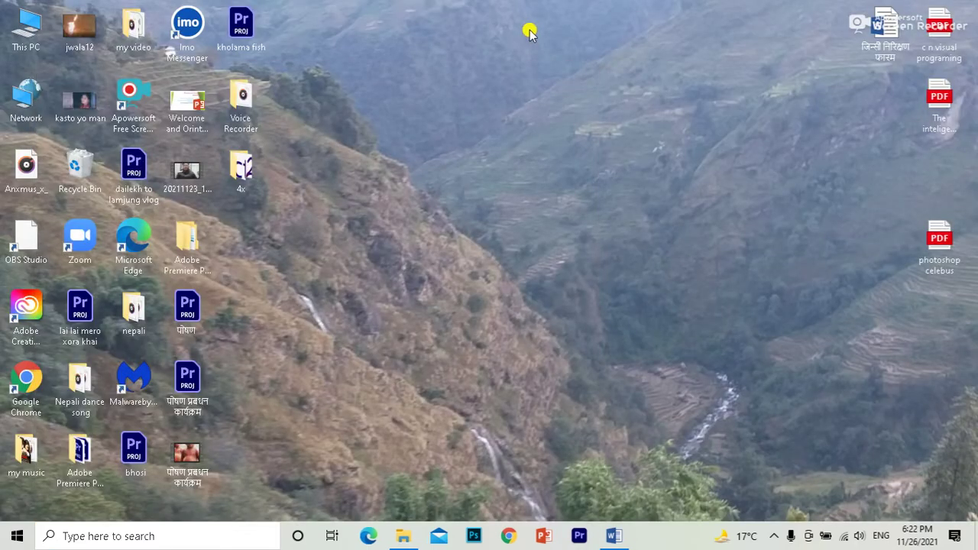
click(144, 535)
text(servicess)
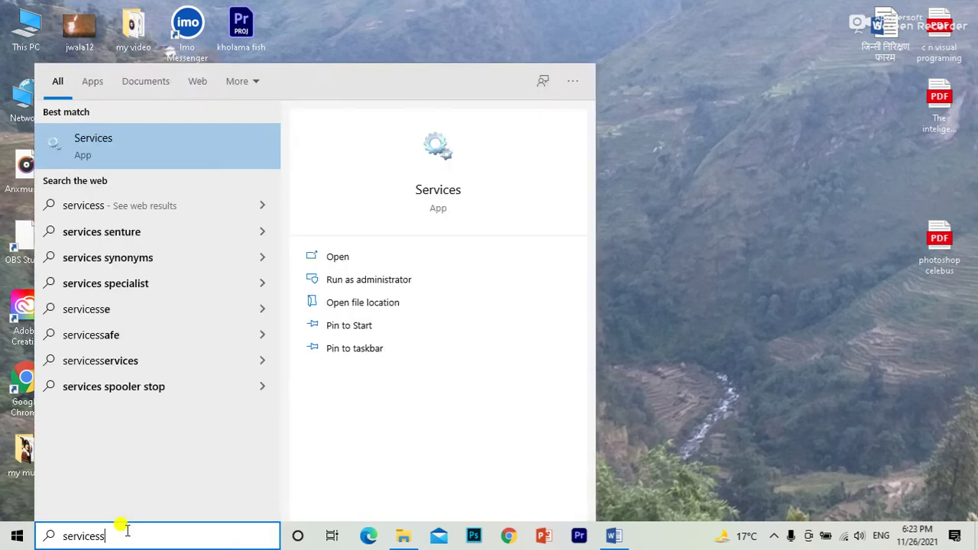
key(BackSpace)
text(.msc)
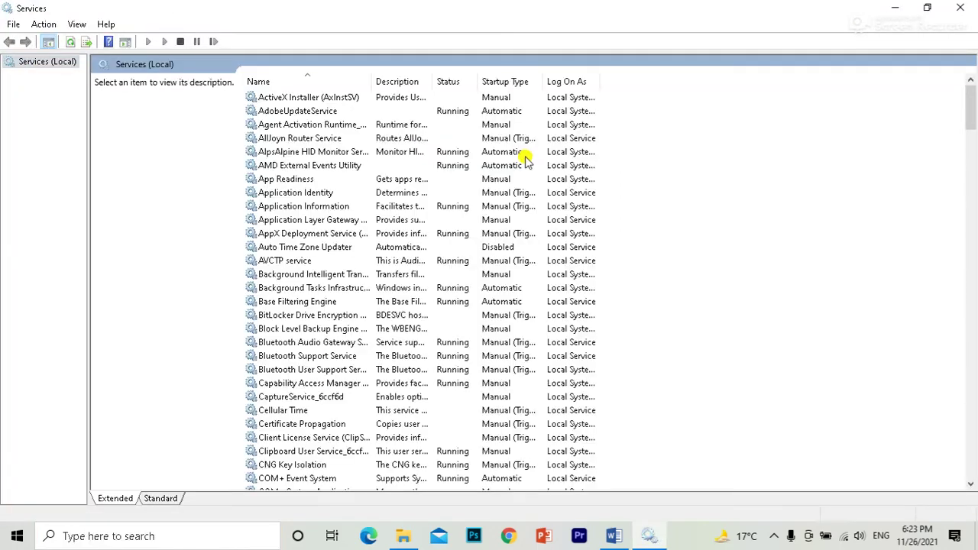
Step: Locate the Windows Update service in the services list and open its properties
scroll(436, 262, down, 20)
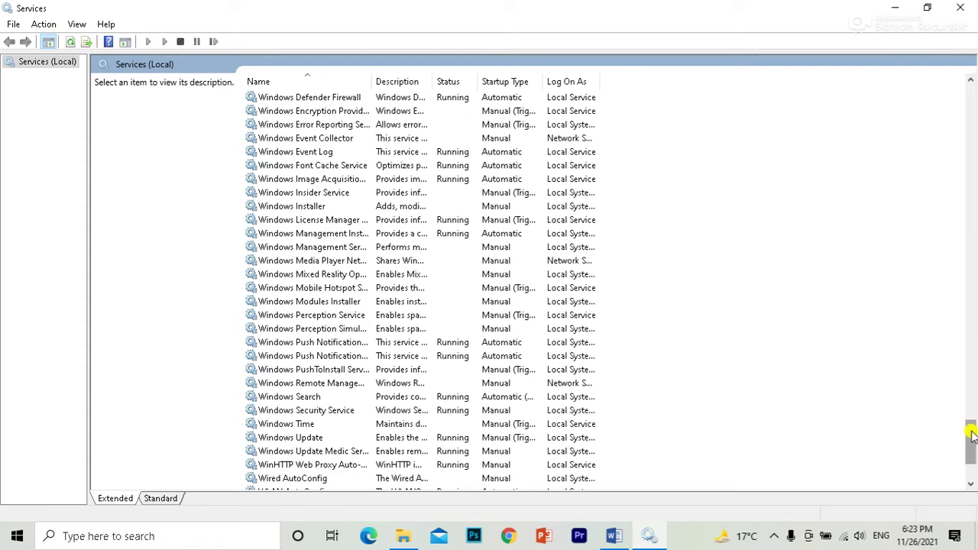
drag(968, 432, 970, 451)
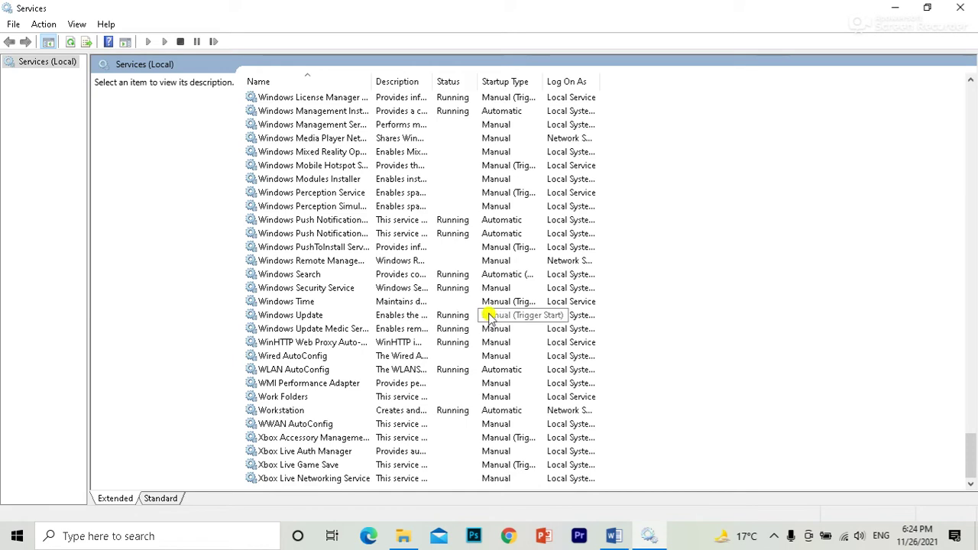
click(488, 316)
right_click(489, 316)
click(497, 318)
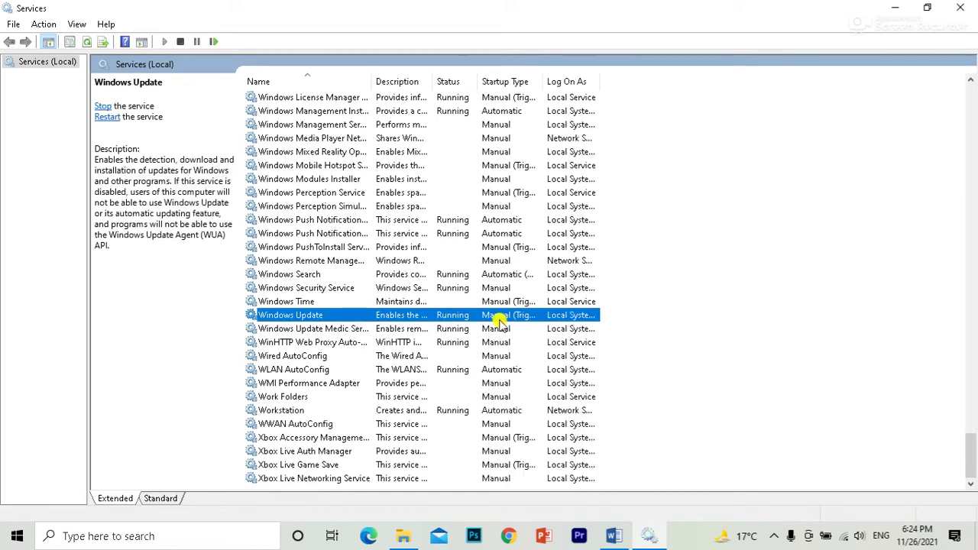
right_click(498, 317)
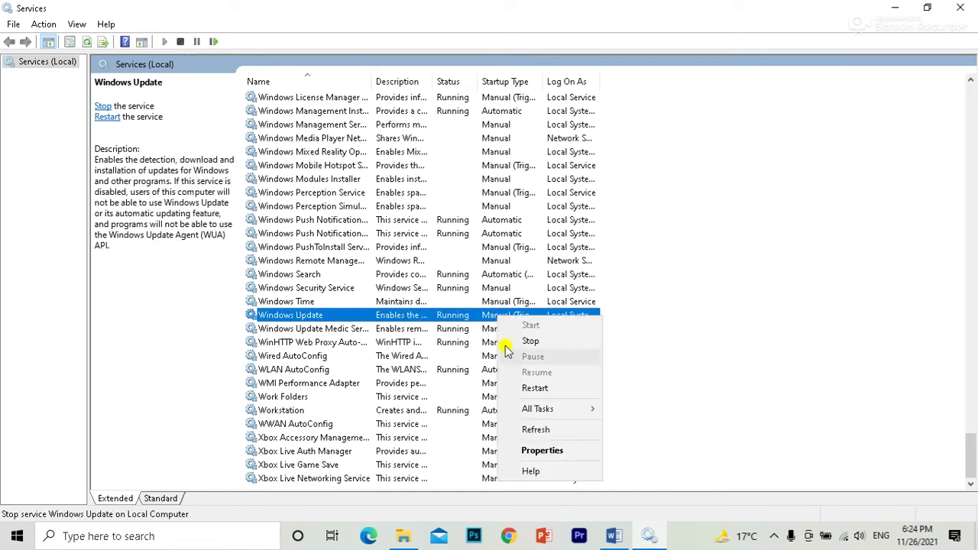
click(542, 450)
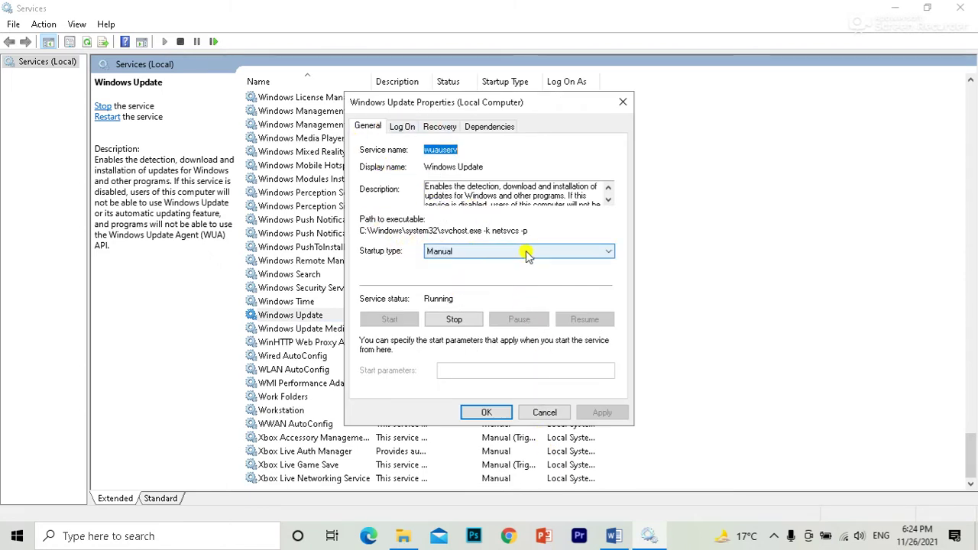
Step: Choose Manual as the Windows Update startup type and close the properties without applying
click(561, 254)
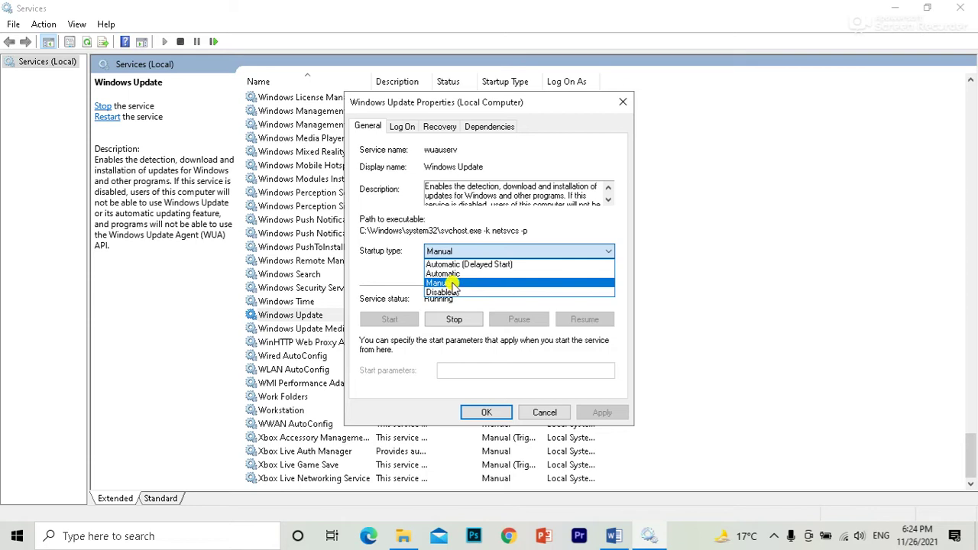
click(454, 283)
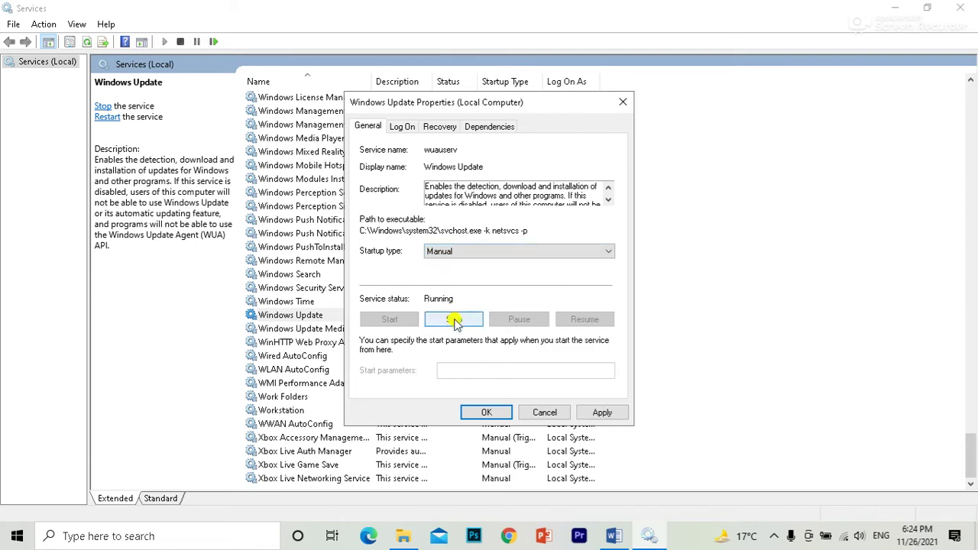
key(Escape)
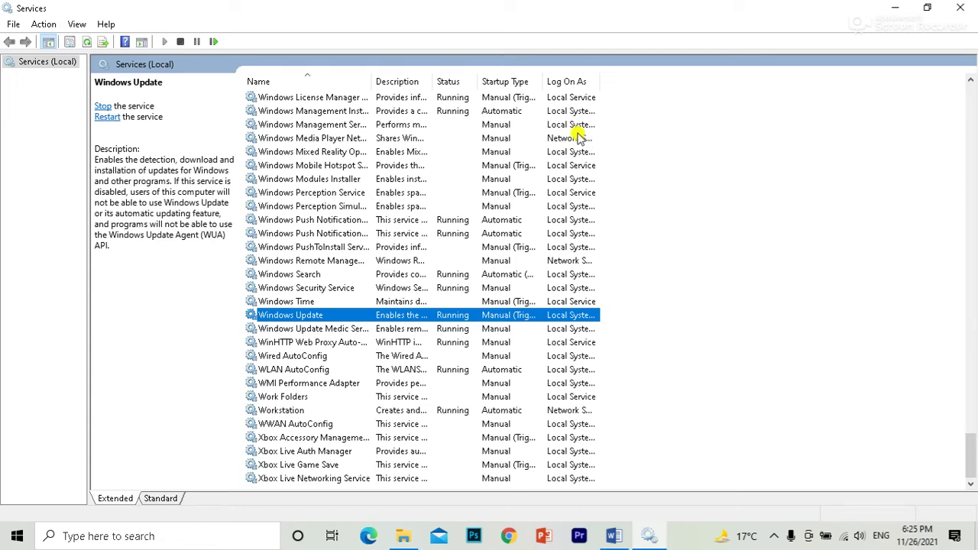
click(136, 527)
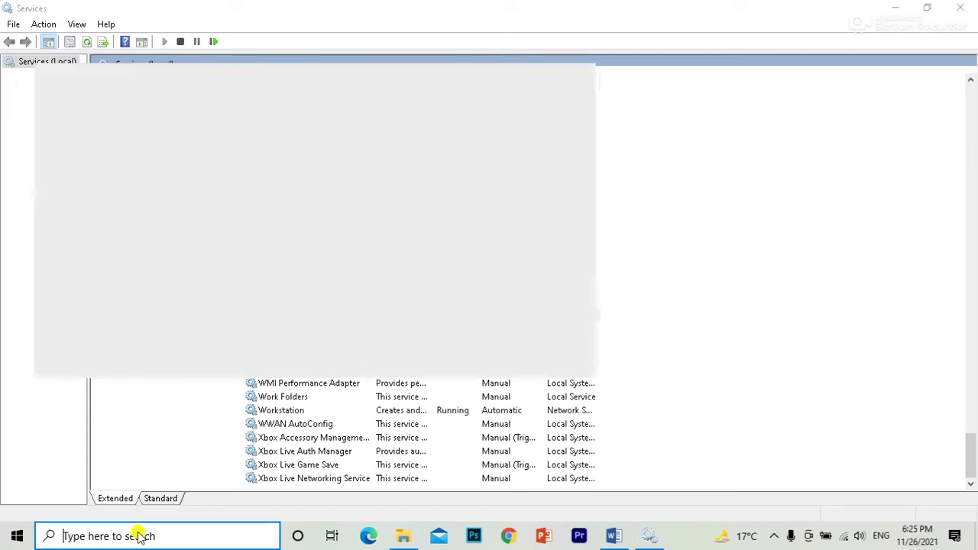
text(wimdo)
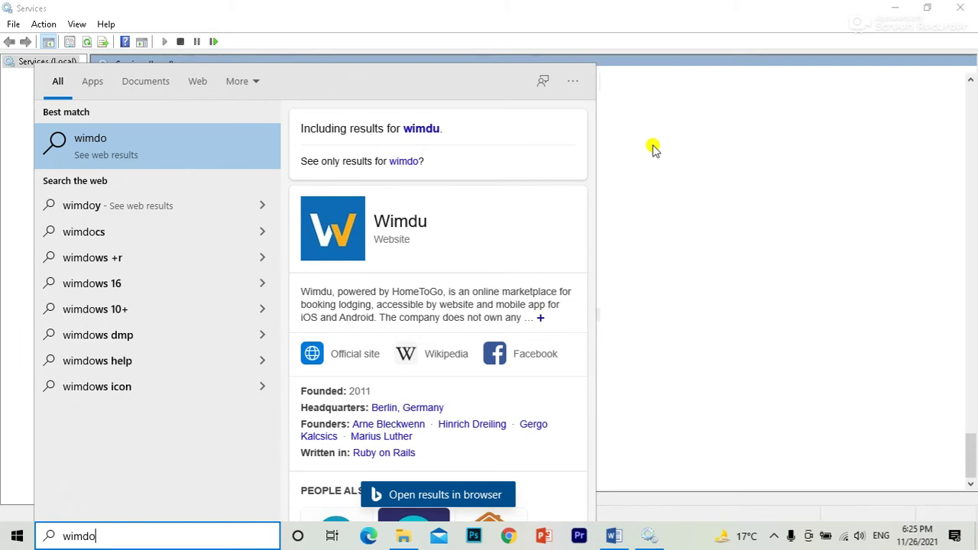
click(661, 118)
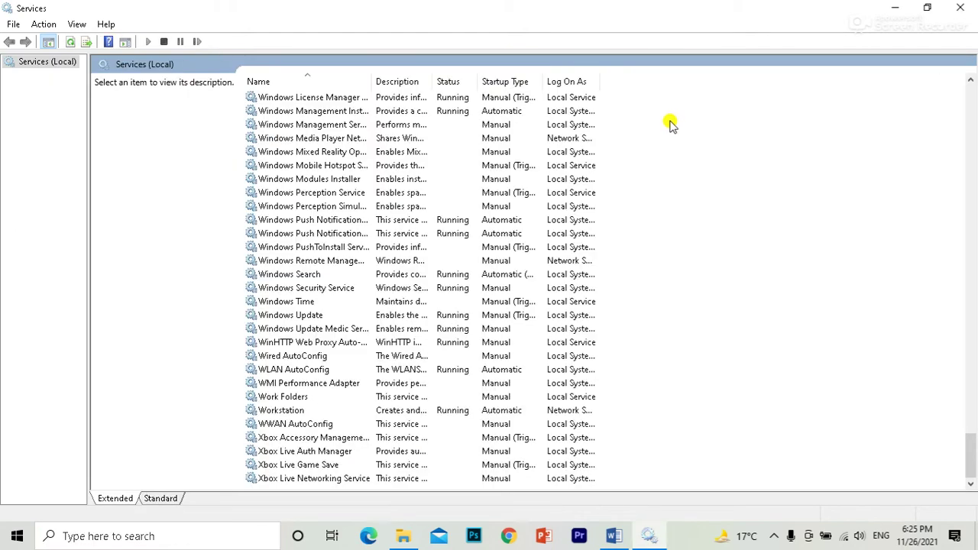
Step: Close Services and turn off notifications from apps and other senders in the system's Notifications & actions settings
click(959, 6)
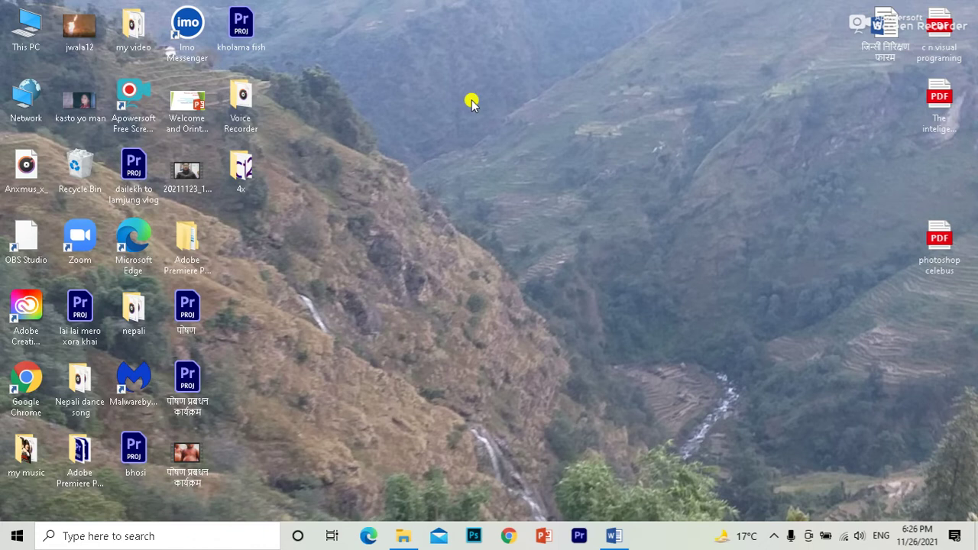
right_click(18, 537)
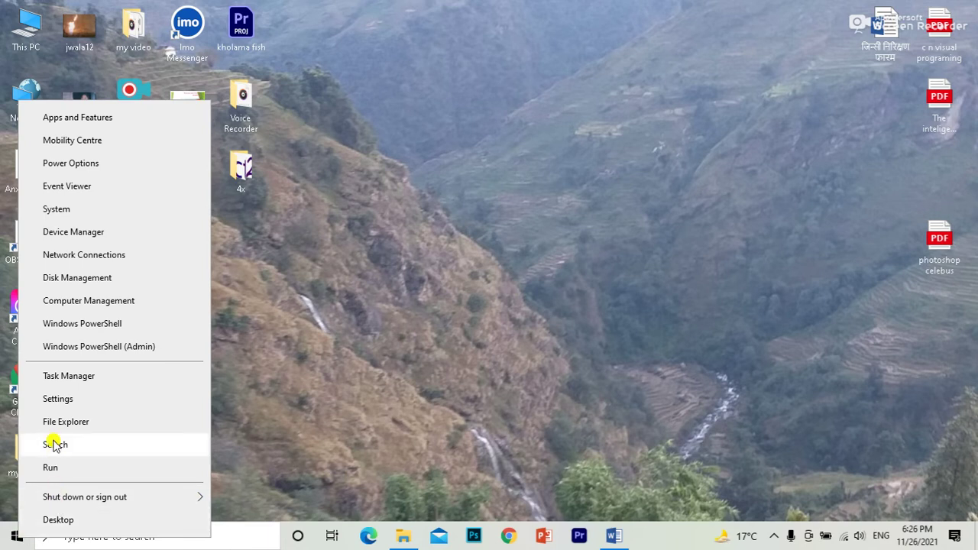
click(70, 398)
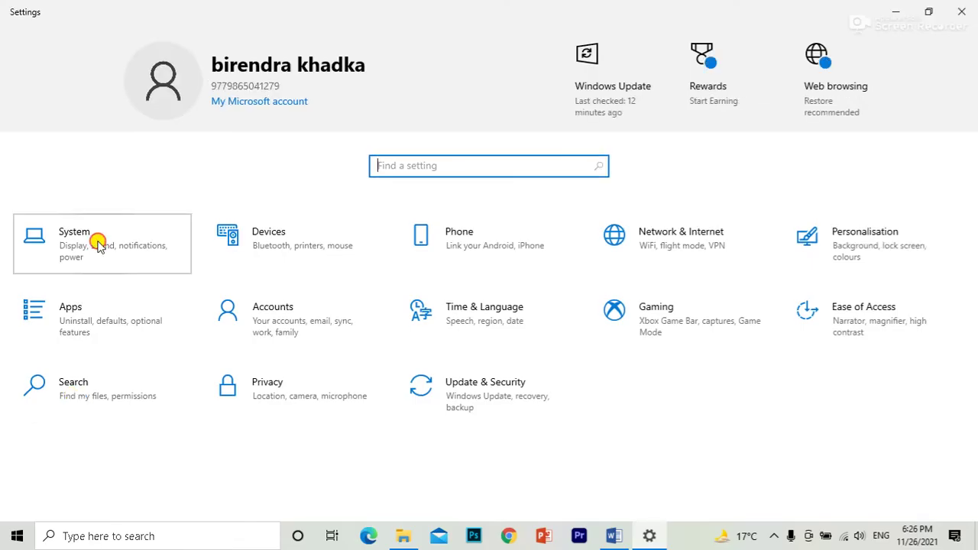
click(97, 246)
click(93, 237)
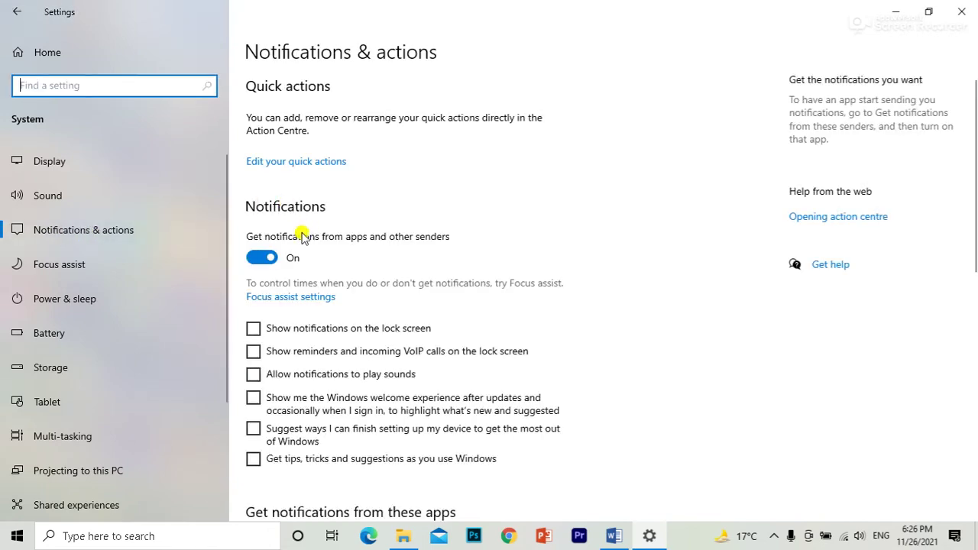
click(257, 262)
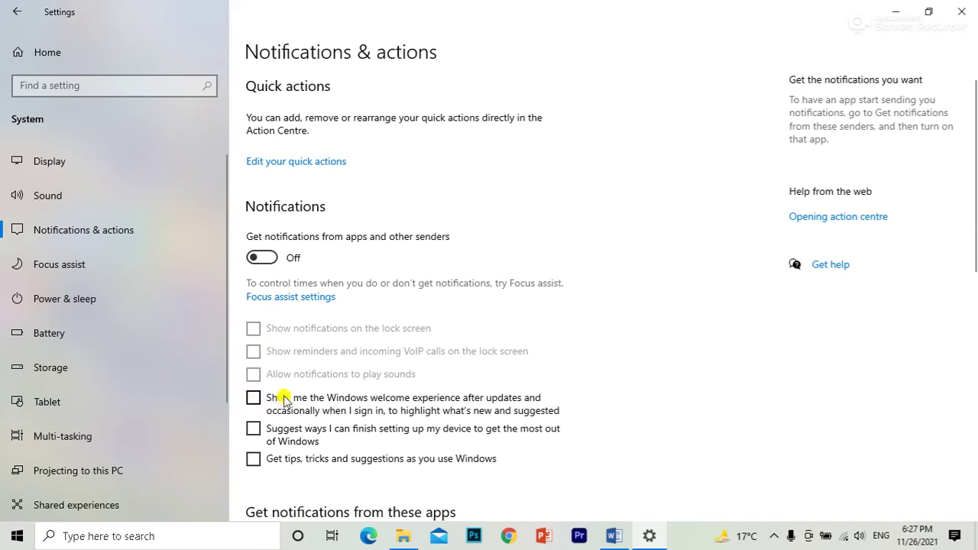
Step: Enable the Windows welcome experience, the device setup suggestions, and the tips, tricks and suggestions options
scroll(282, 399, down, 3)
click(252, 243)
click(253, 273)
click(253, 303)
scroll(373, 313, down, 3)
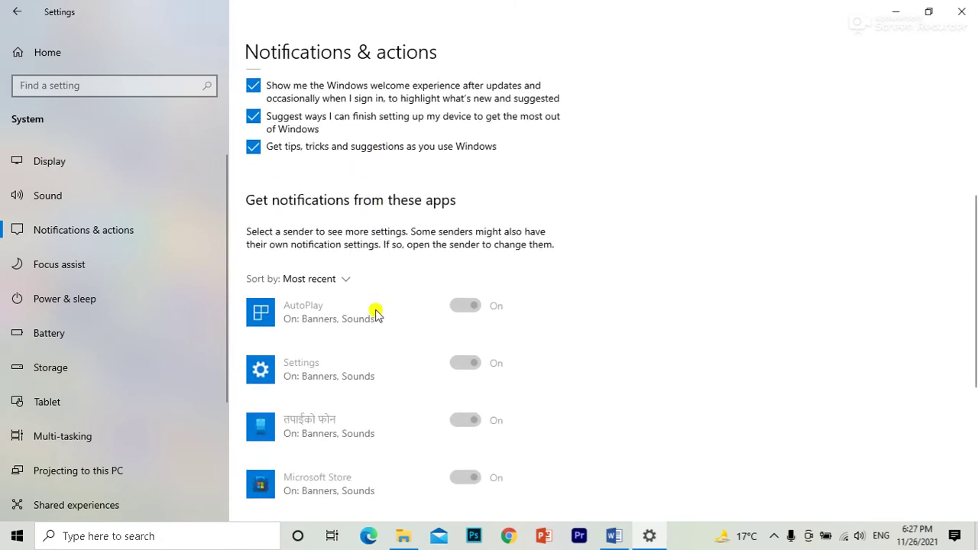
scroll(375, 314, up, 6)
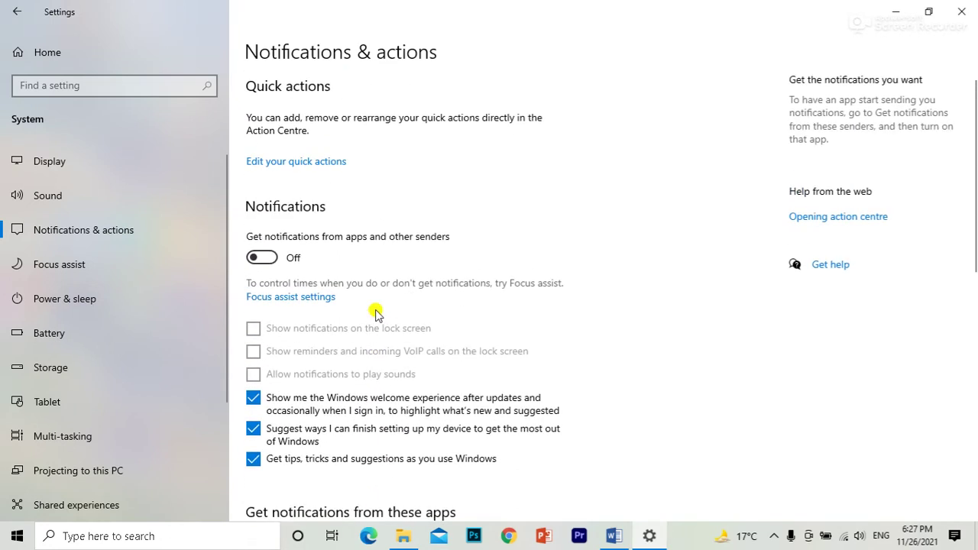
Step: Check the per-app notification list, close Settings, and refresh the desktop twice
scroll(454, 242, down, 10)
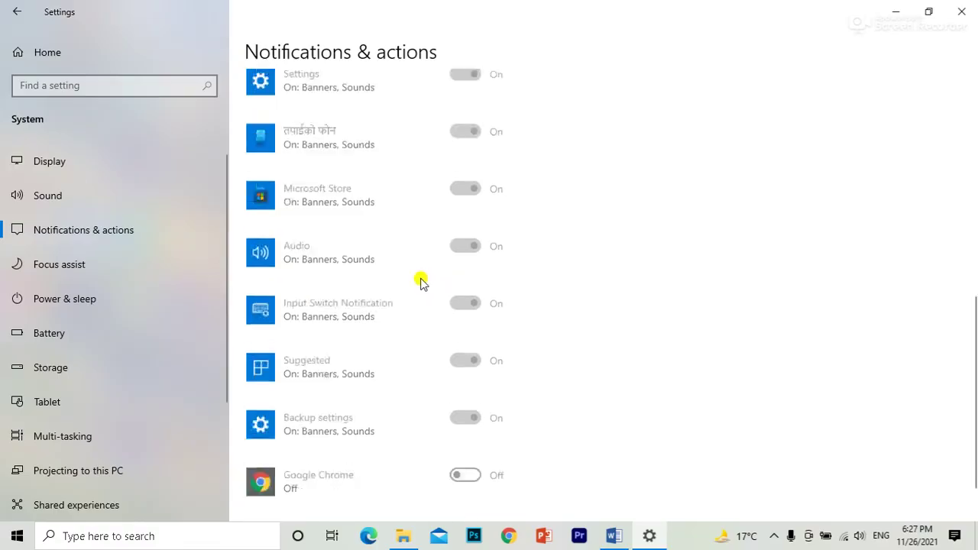
click(966, 9)
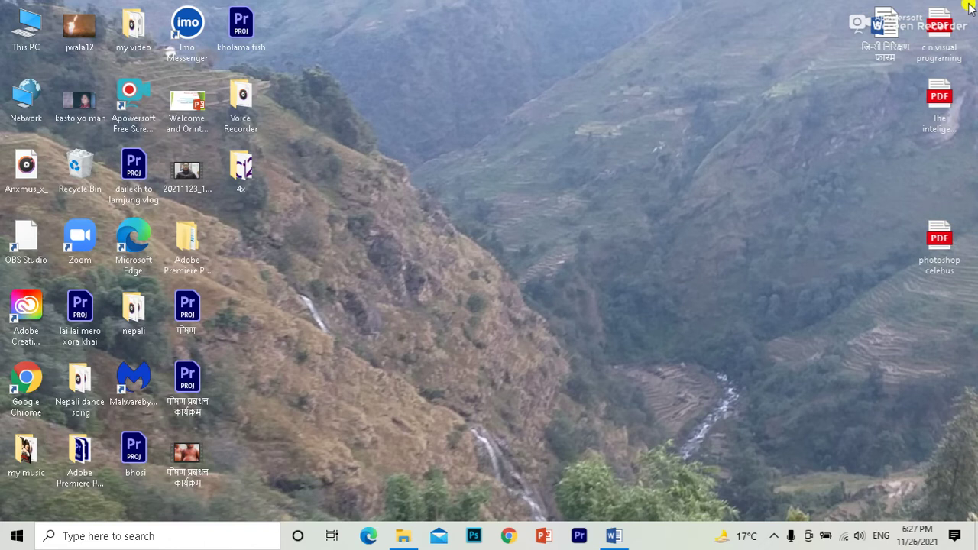
right_click(479, 84)
click(536, 125)
right_click(734, 52)
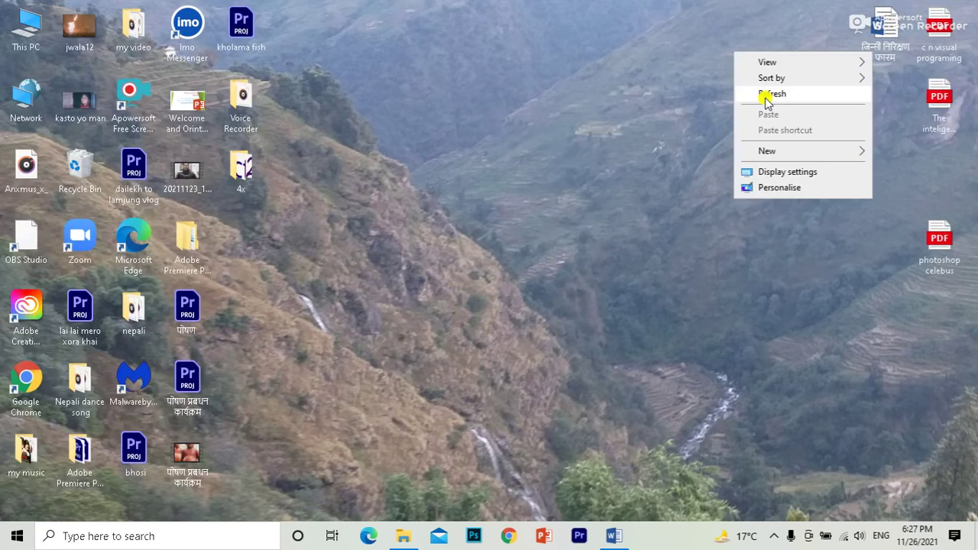
click(766, 94)
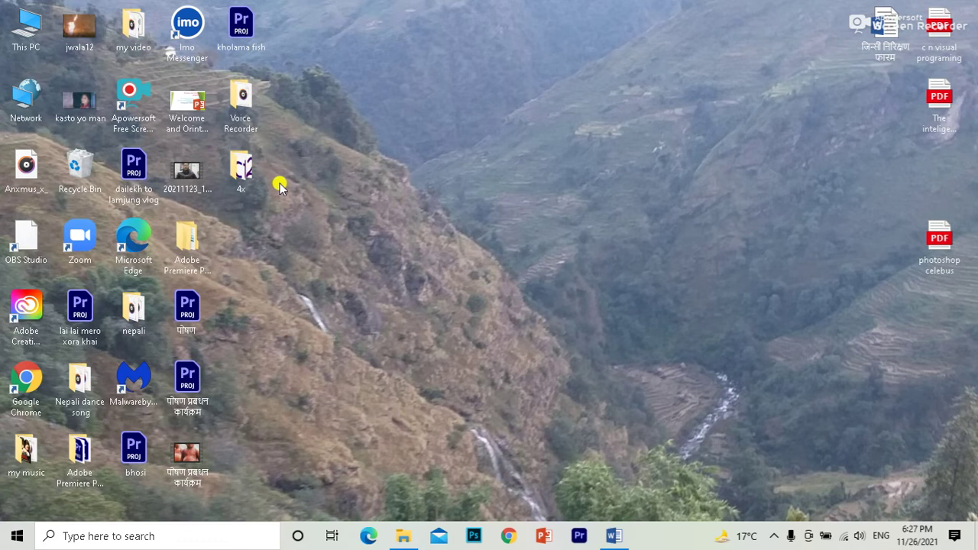
Step: Open the system's Storage settings, review the Local Disk (C:) usage categories and additional storage options, and close Settings
right_click(18, 540)
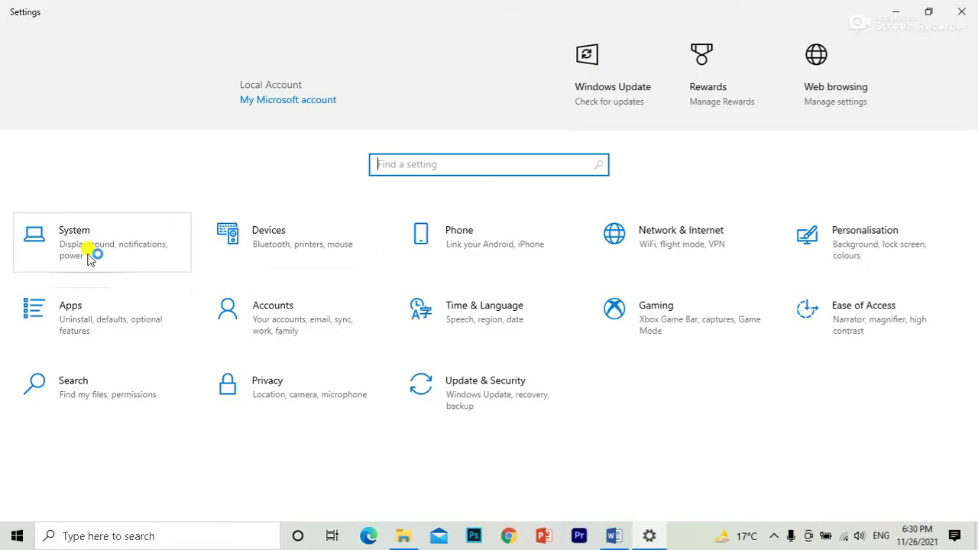
click(92, 248)
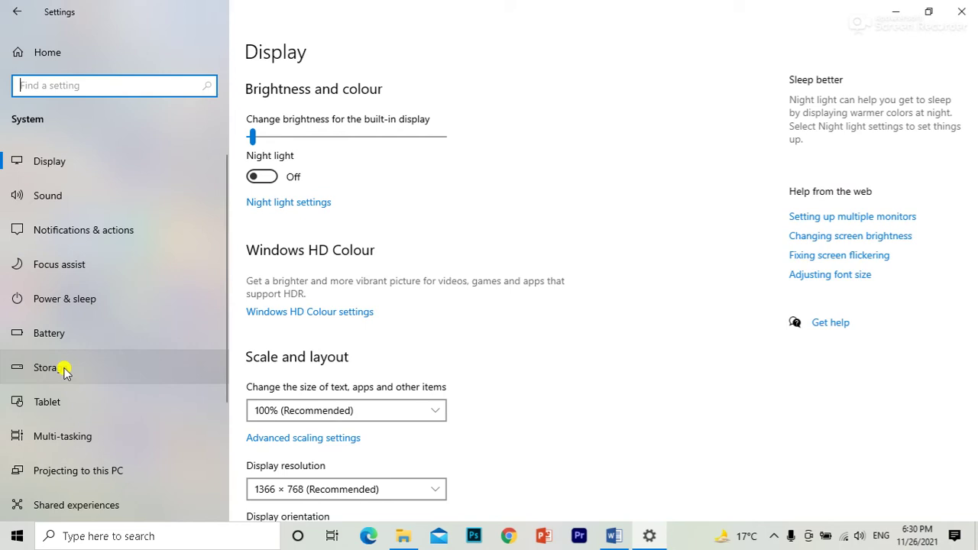
click(65, 369)
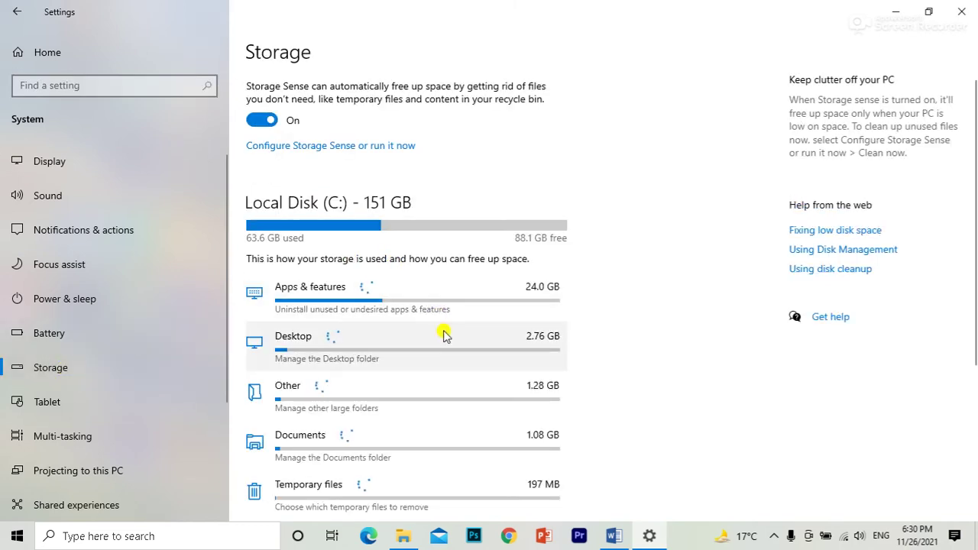
scroll(481, 309, down, 2)
scroll(316, 142, up, 2)
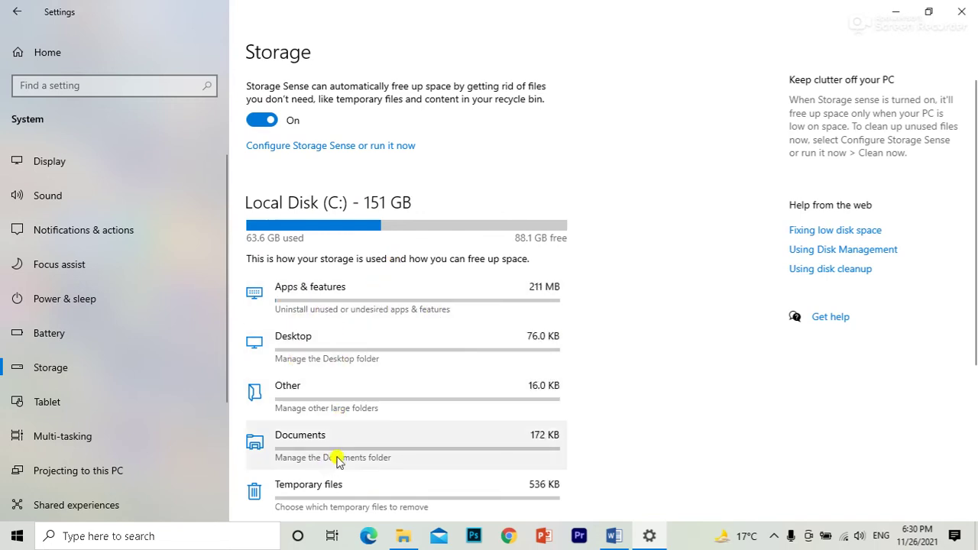
scroll(384, 420, down, 3)
scroll(382, 387, down, 2)
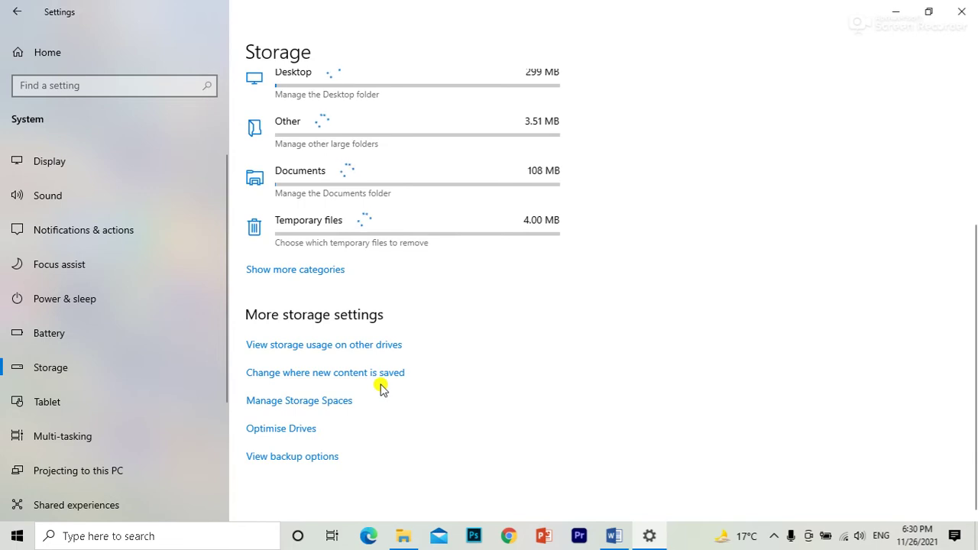
scroll(381, 390, up, 3)
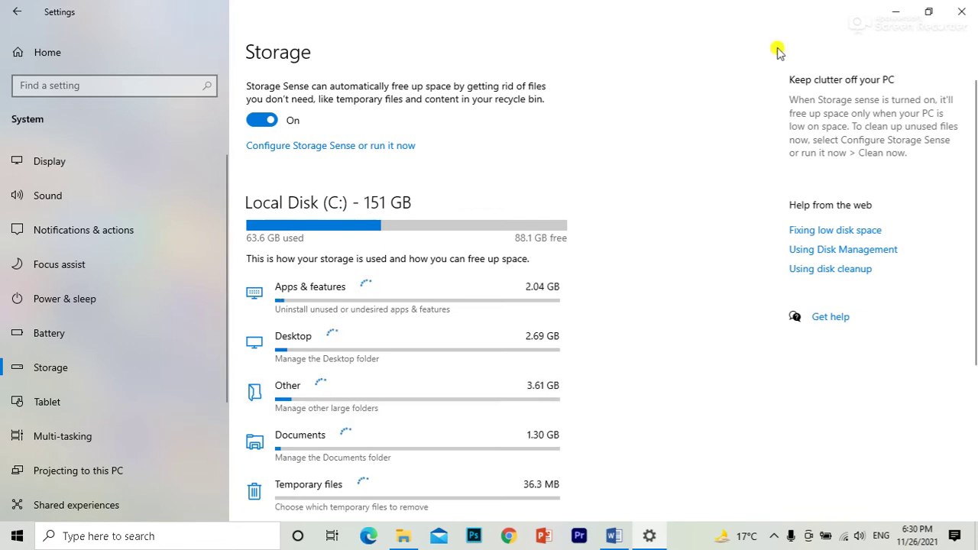
click(961, 11)
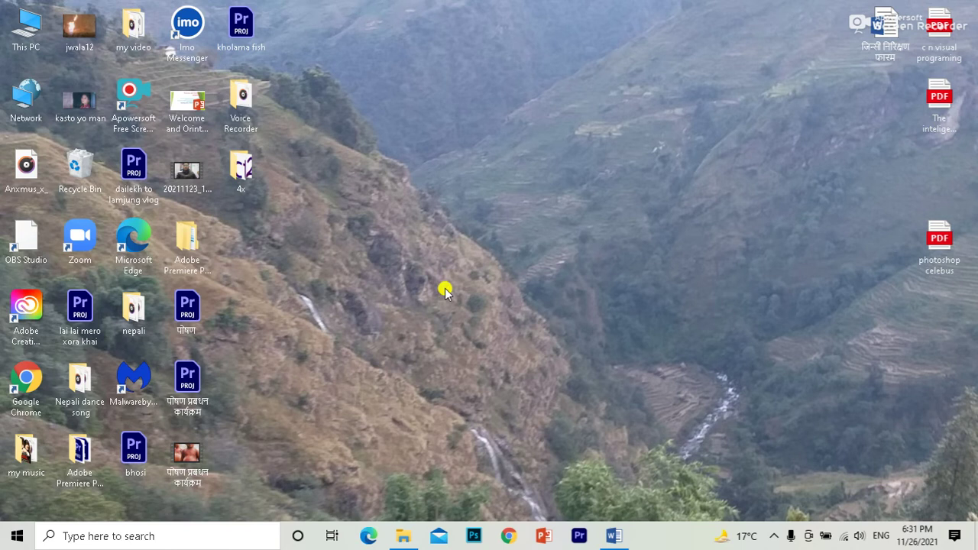
Step: Switch to Google Chrome, go to google.com and search for "malwarebytes free download"
click(507, 536)
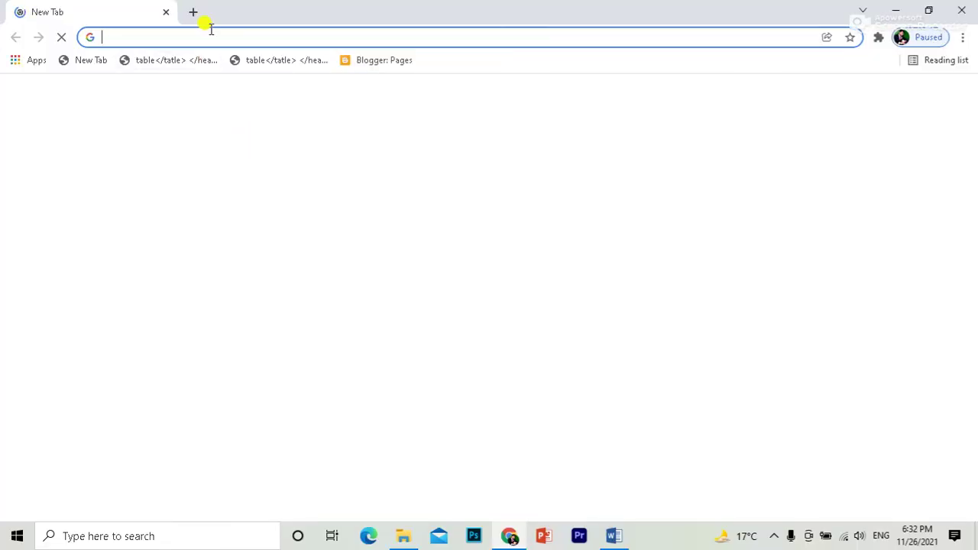
text(g)
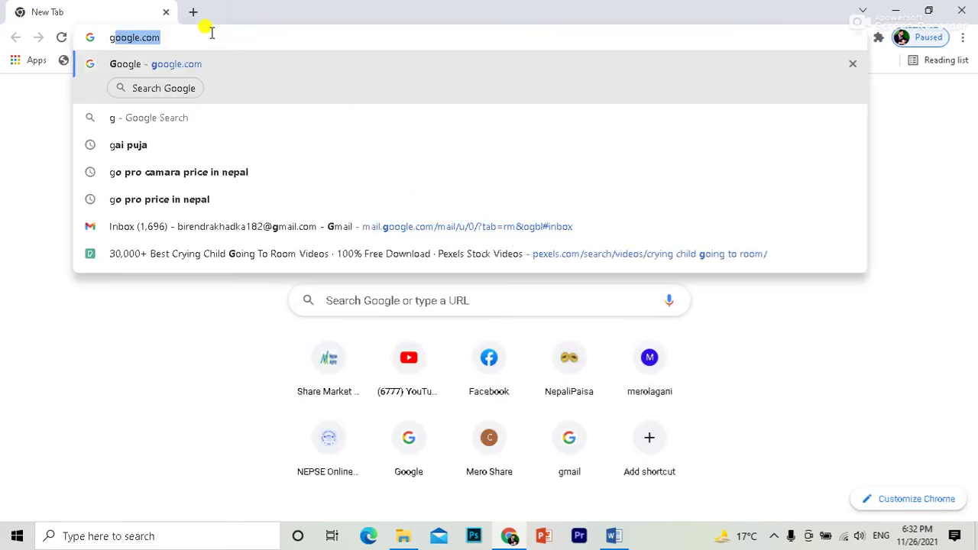
key(Return)
text(nalware)
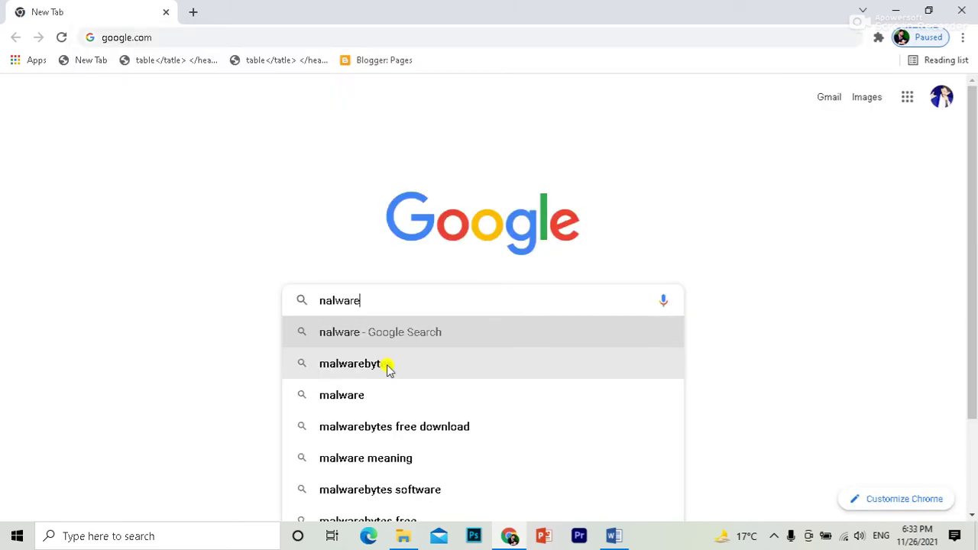
click(401, 431)
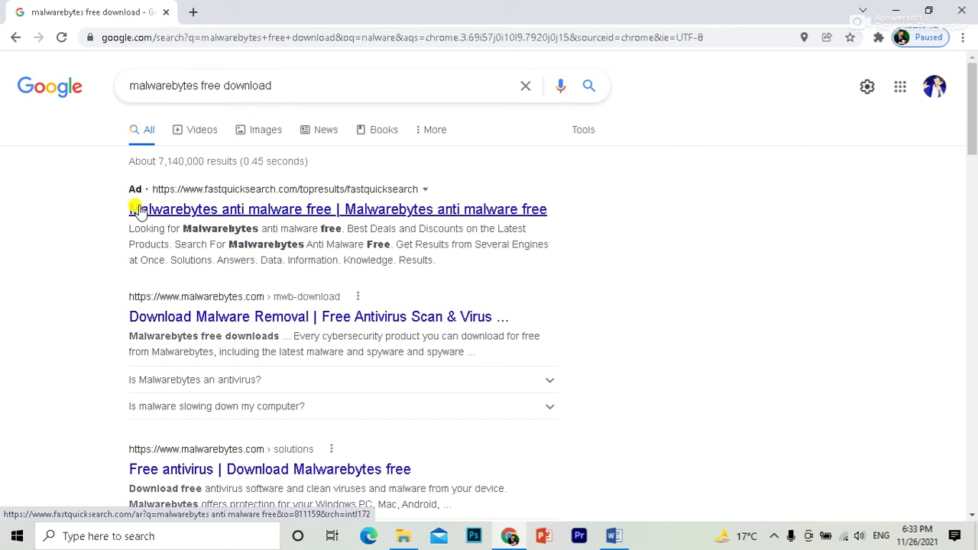
Step: Open the malwarebytes.com Download Malware Removal result, minimise the browser, and close the Downloads folder window
click(203, 318)
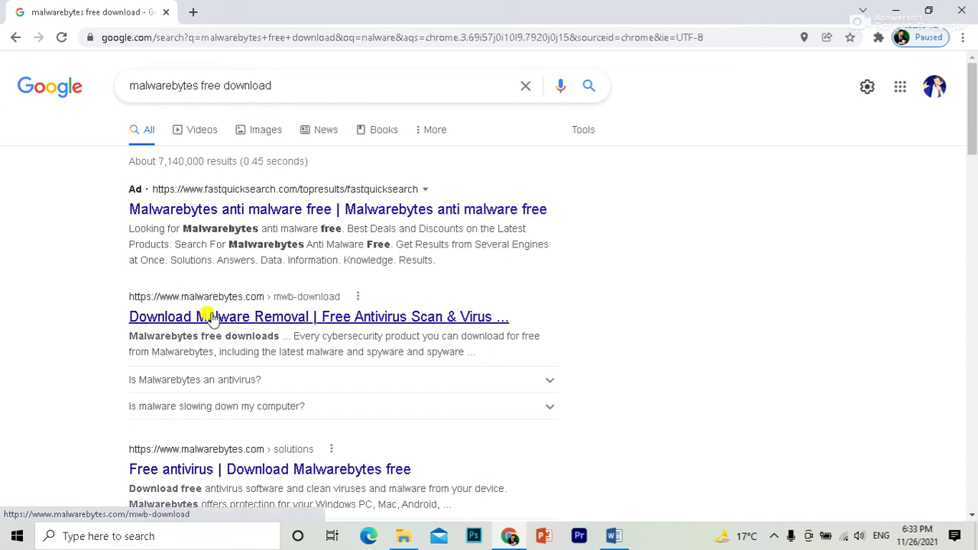
click(209, 313)
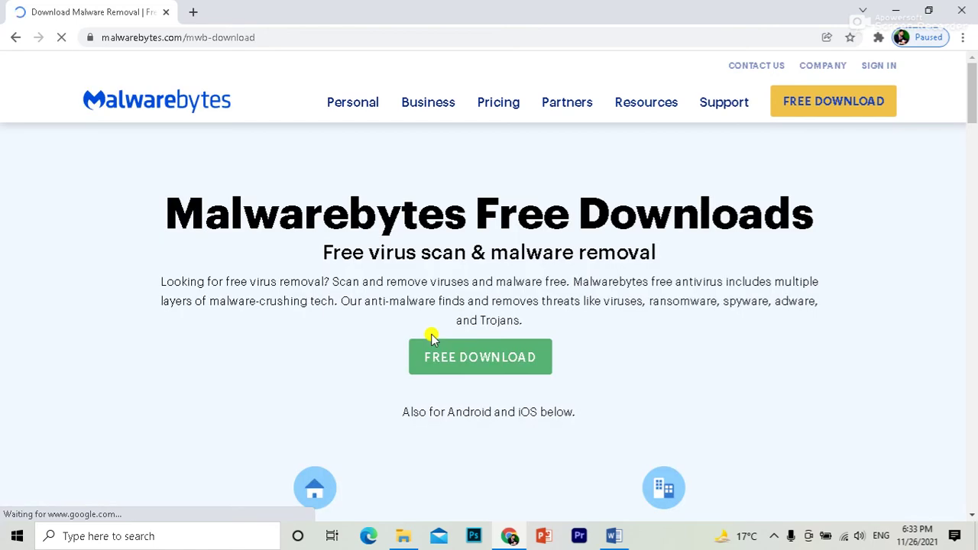
click(899, 7)
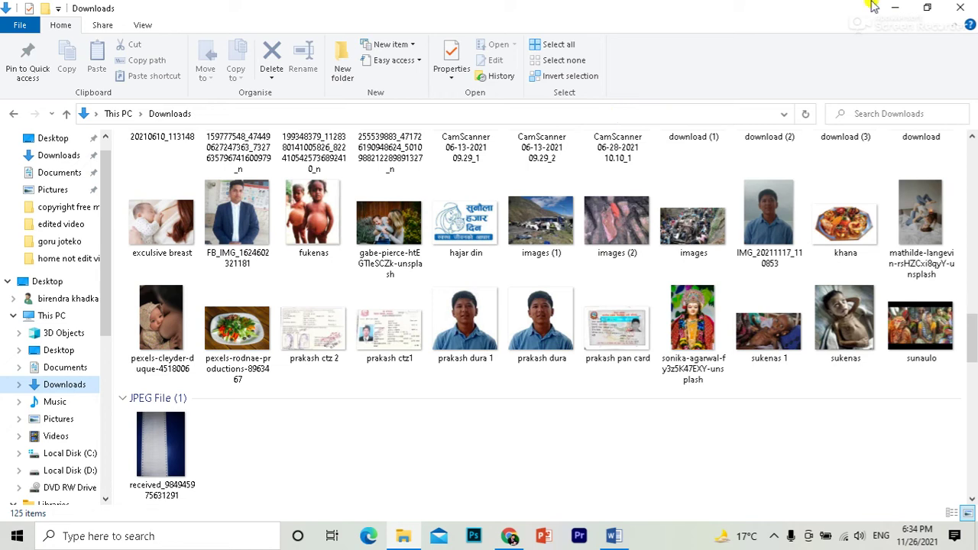
click(960, 7)
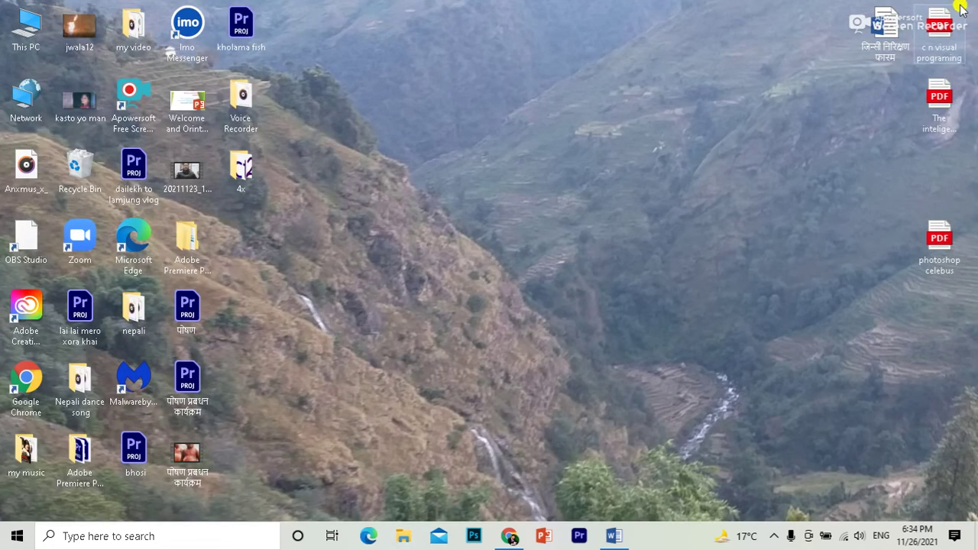
Step: Find and open Disk Clean-up, and scan drive C: for files to remove
click(173, 535)
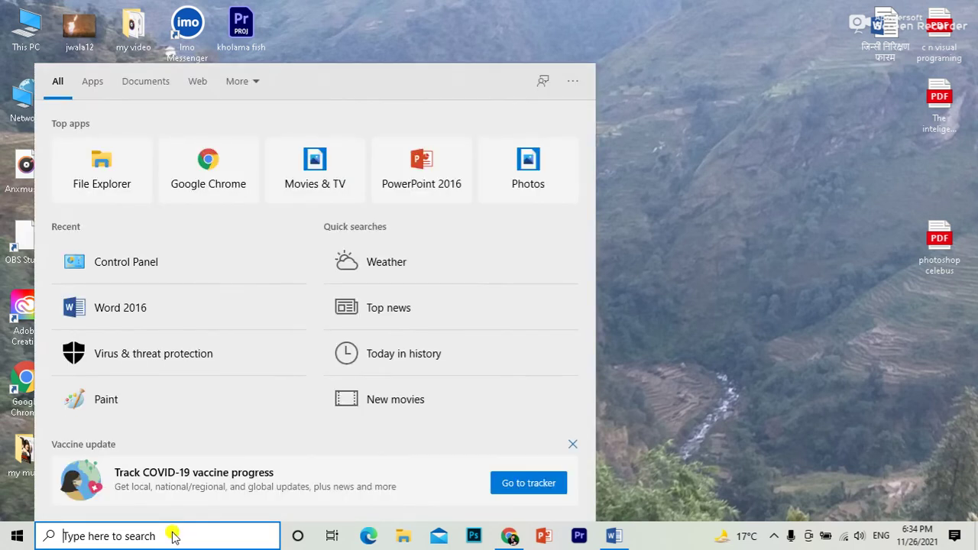
text(di)
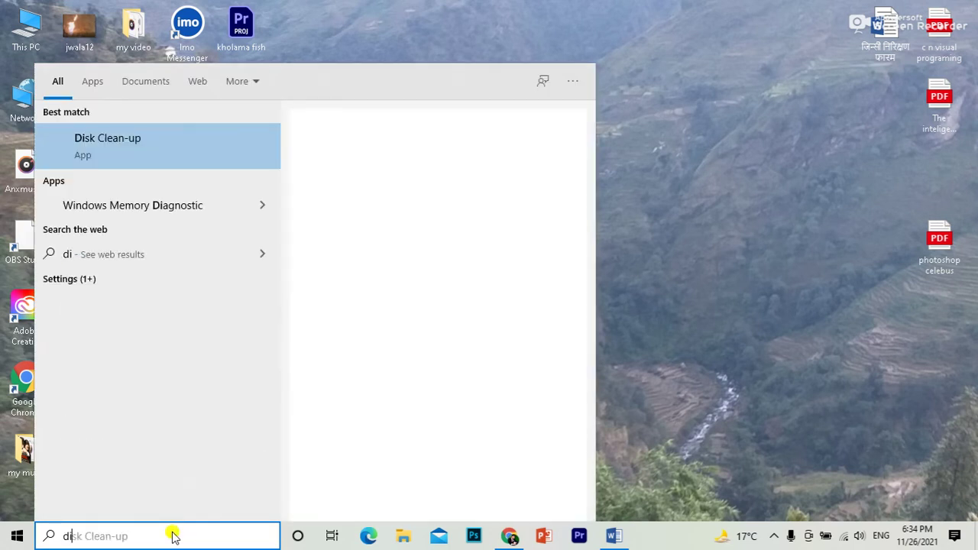
text(sk clean up)
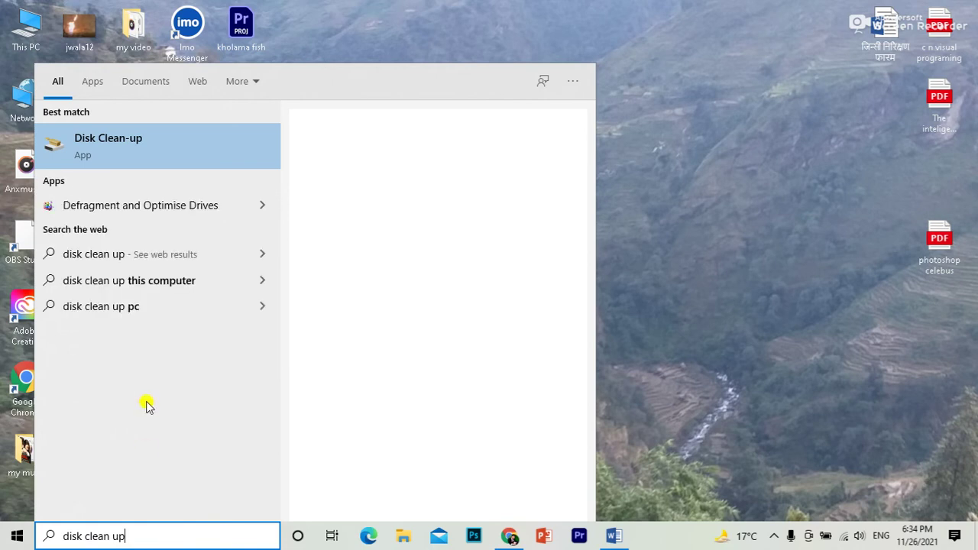
click(171, 153)
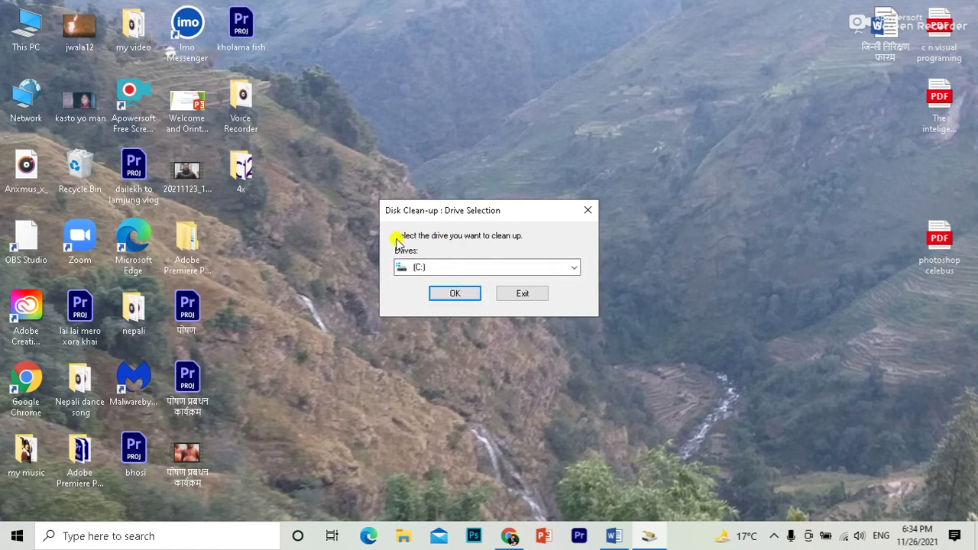
click(574, 267)
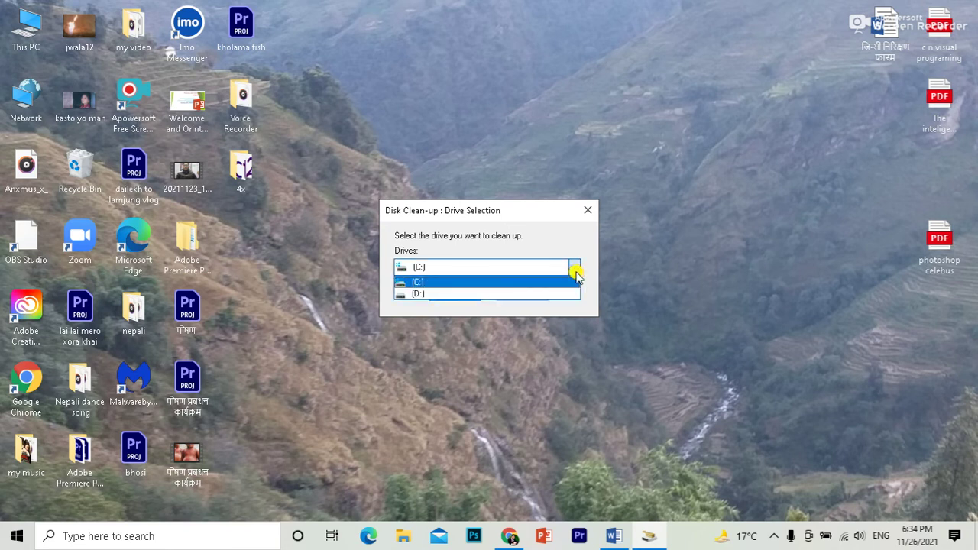
click(464, 269)
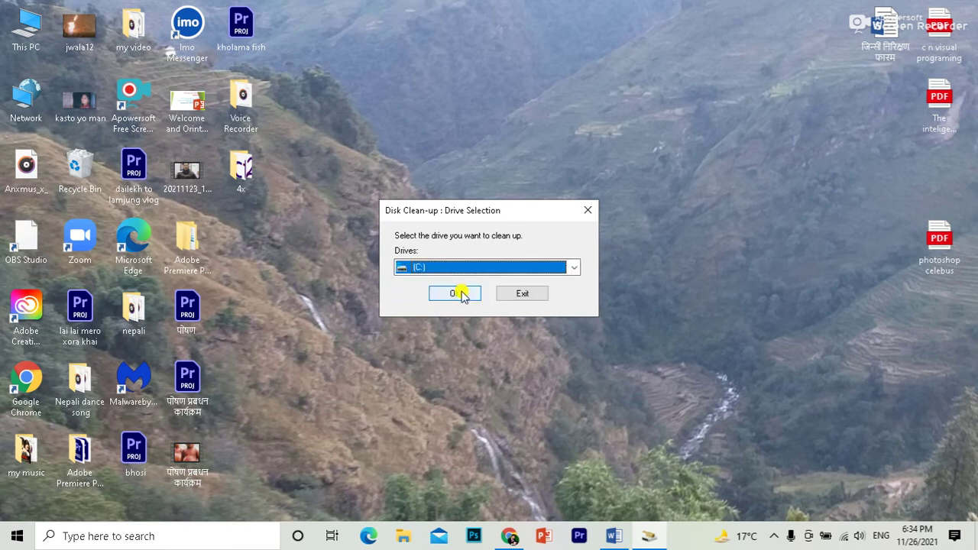
click(457, 294)
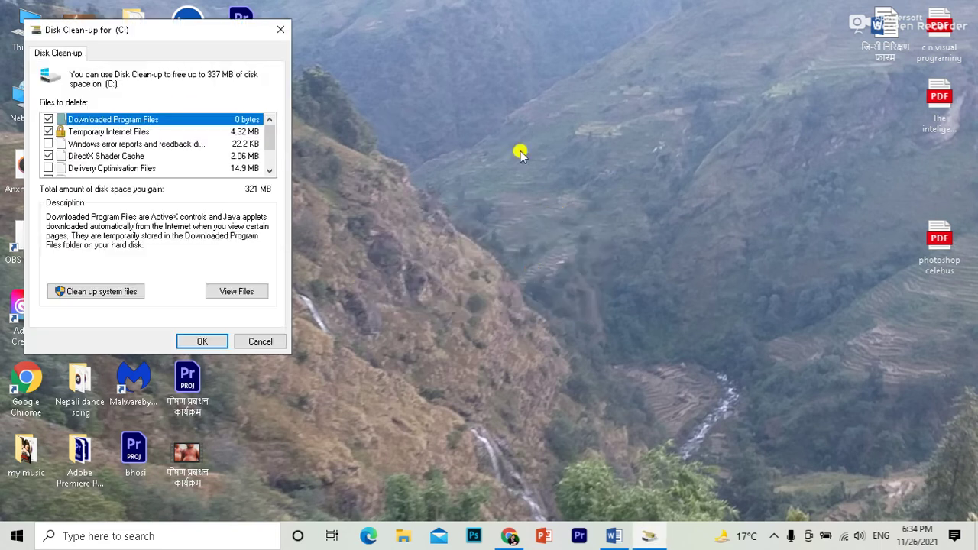
Step: Review the deletable file categories on drive C: and include Delivery Optimisation Files and Temporary files
scroll(164, 143, down, 1)
scroll(163, 144, up, 1)
scroll(115, 151, down, 1)
scroll(113, 146, up, 1)
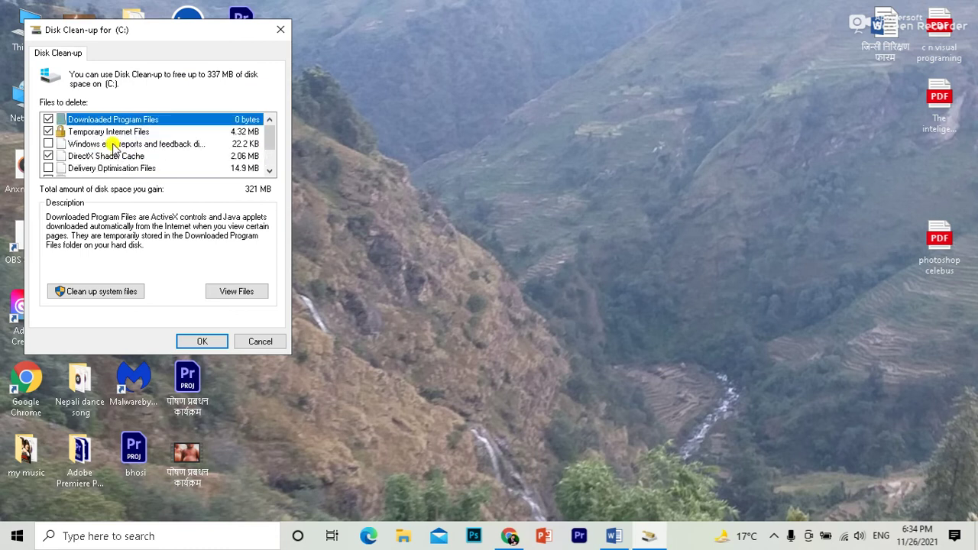
scroll(83, 146, down, 1)
click(49, 131)
click(48, 156)
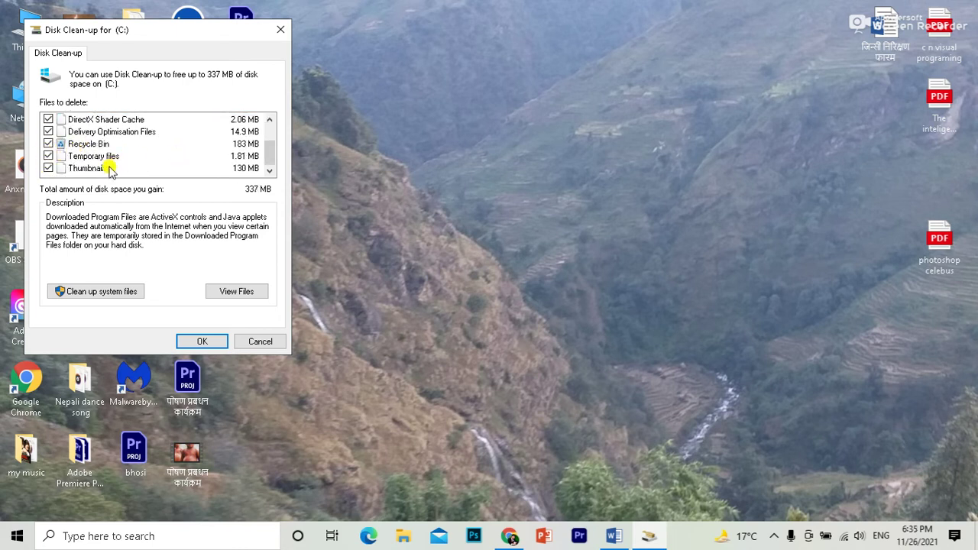
Step: Start the system files clean-up, choose drive D: to view its deletable files, and close Disk Clean-up without deleting
click(116, 297)
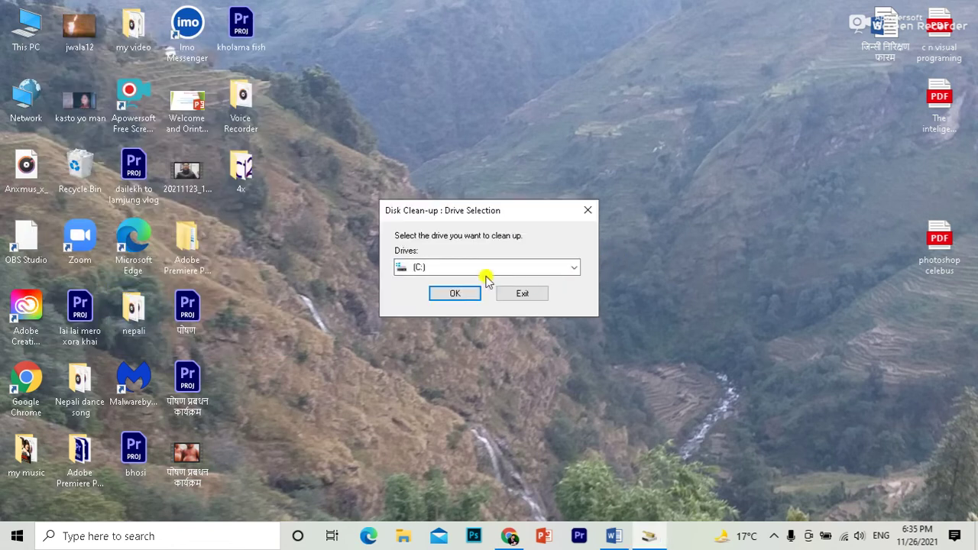
click(538, 267)
click(484, 294)
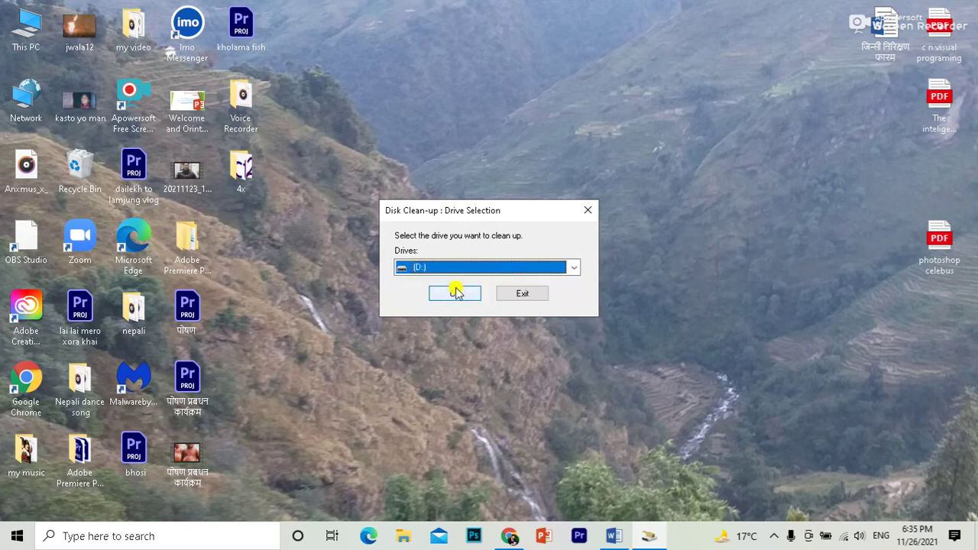
click(453, 288)
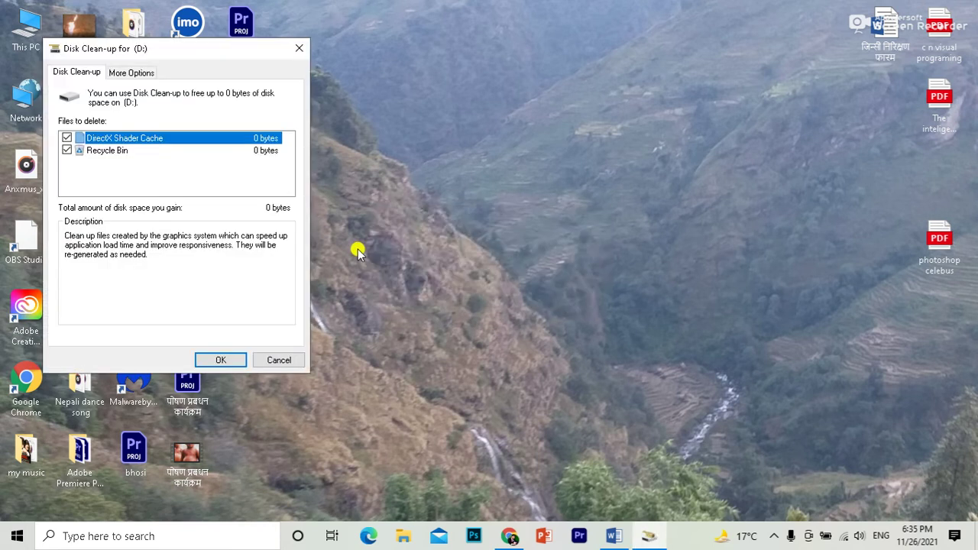
click(299, 49)
Step: Refresh the desktop three times
right_click(379, 33)
click(443, 74)
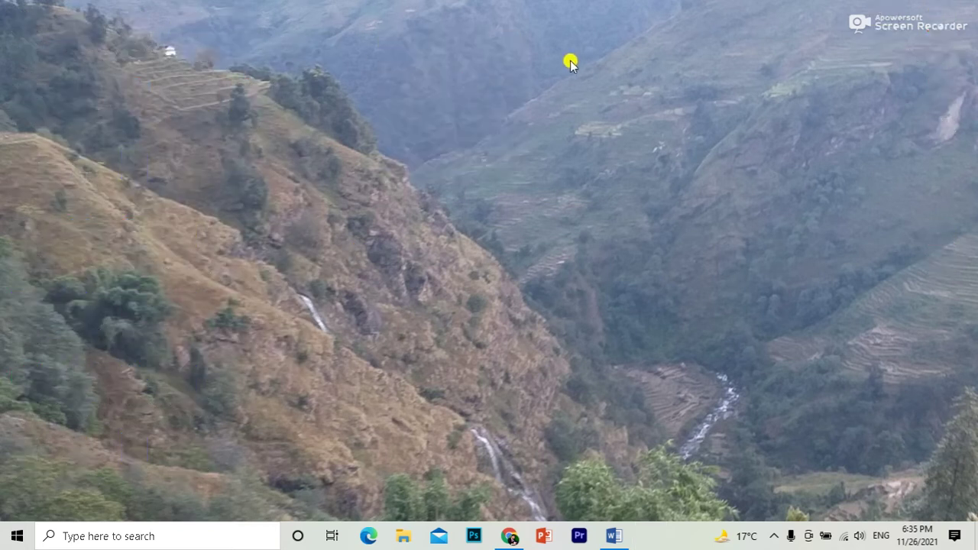
right_click(571, 61)
click(606, 97)
right_click(772, 69)
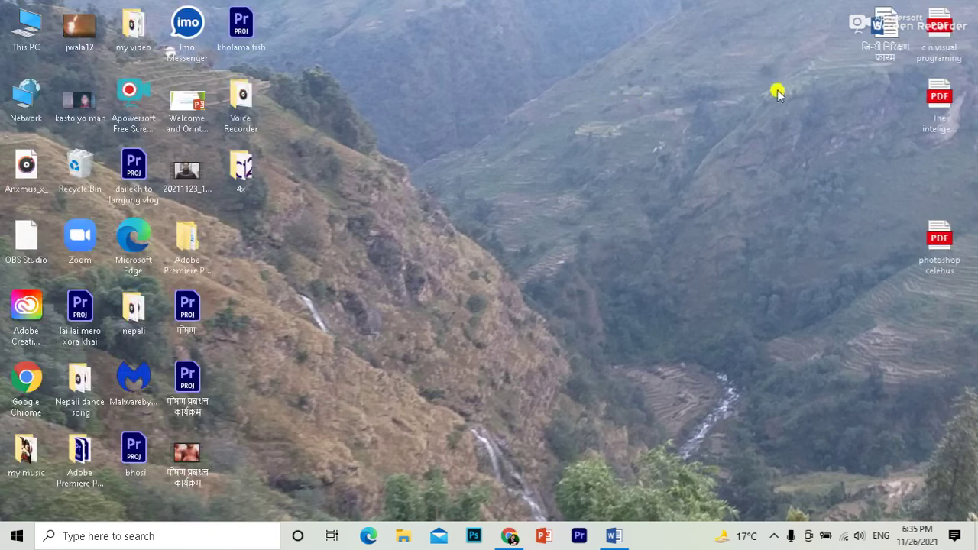
click(789, 110)
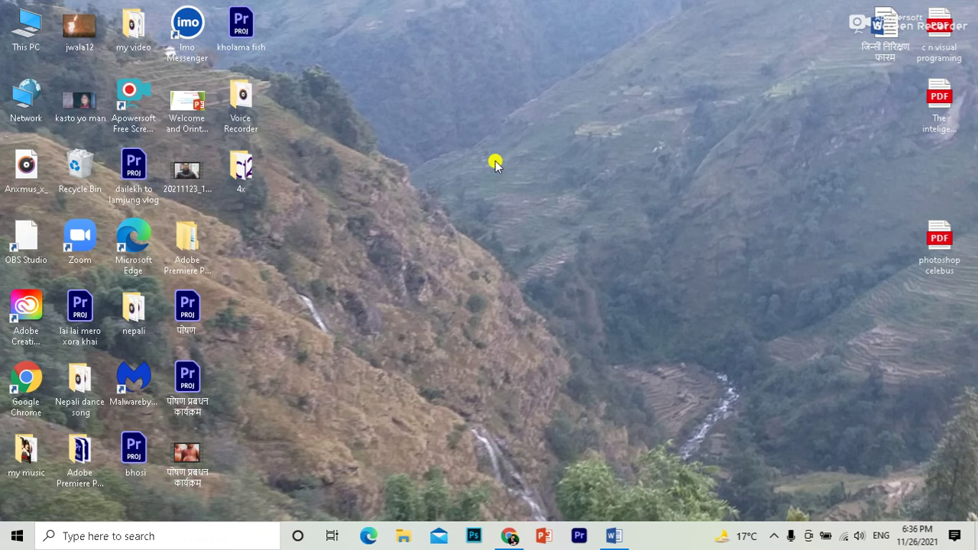
Step: Find and open Control Panel, and open its list of programs that can be uninstalled
click(166, 537)
text(co)
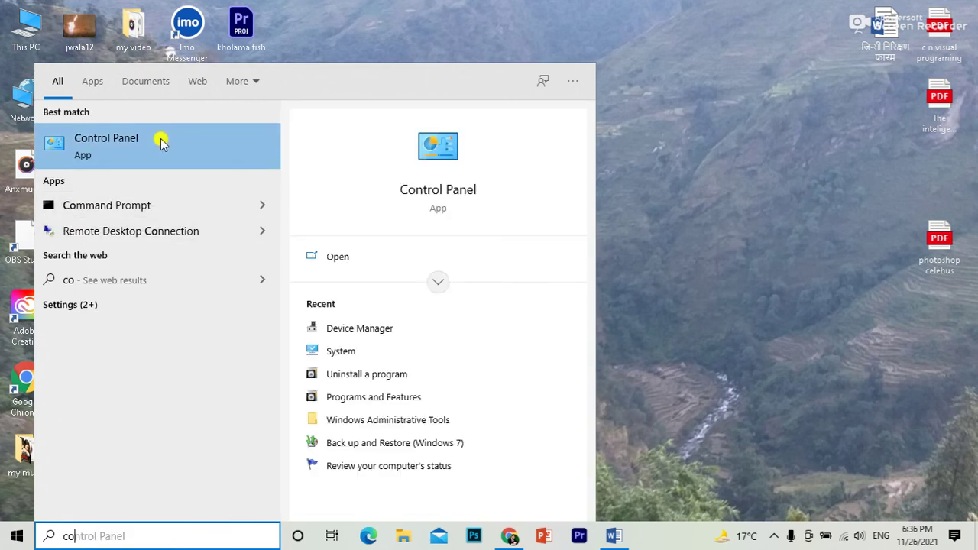
click(161, 142)
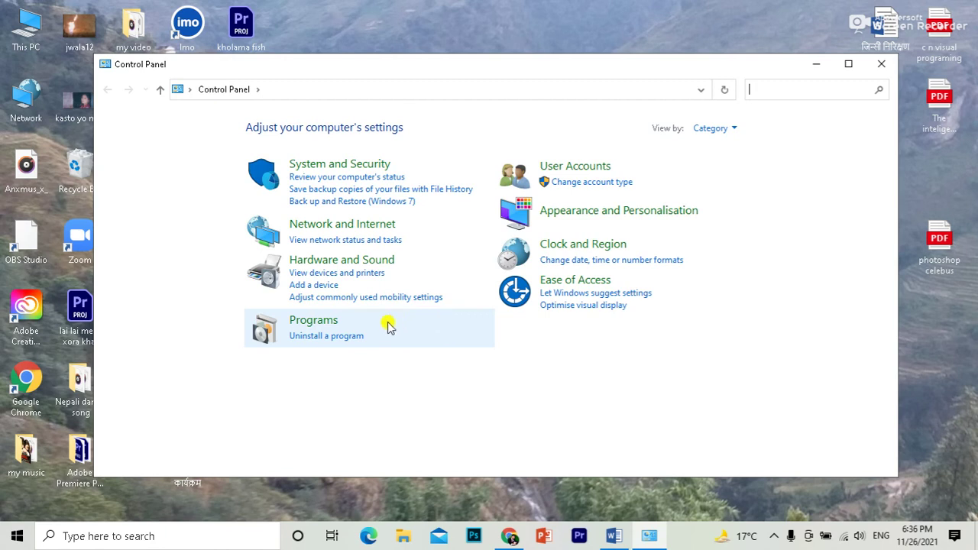
click(738, 130)
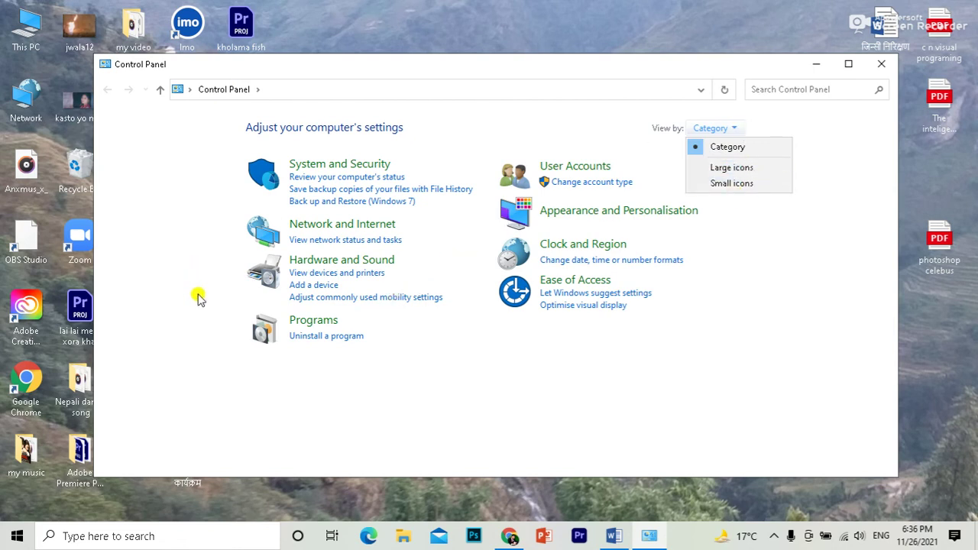
click(336, 339)
click(336, 338)
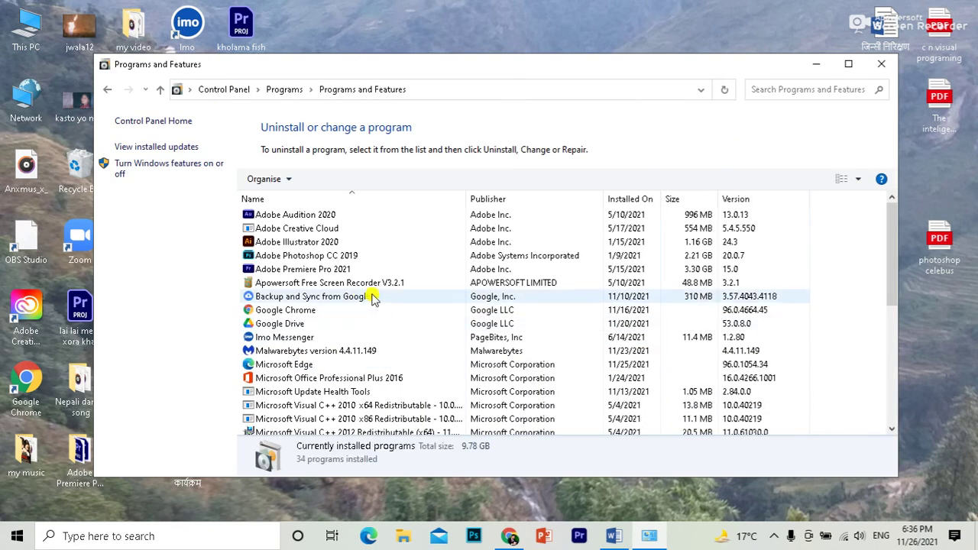
Step: Review the installed programs, show the uninstall option for Adobe Audition 2020, and close the window without uninstalling
scroll(371, 295, down, 3)
scroll(371, 295, down, 3)
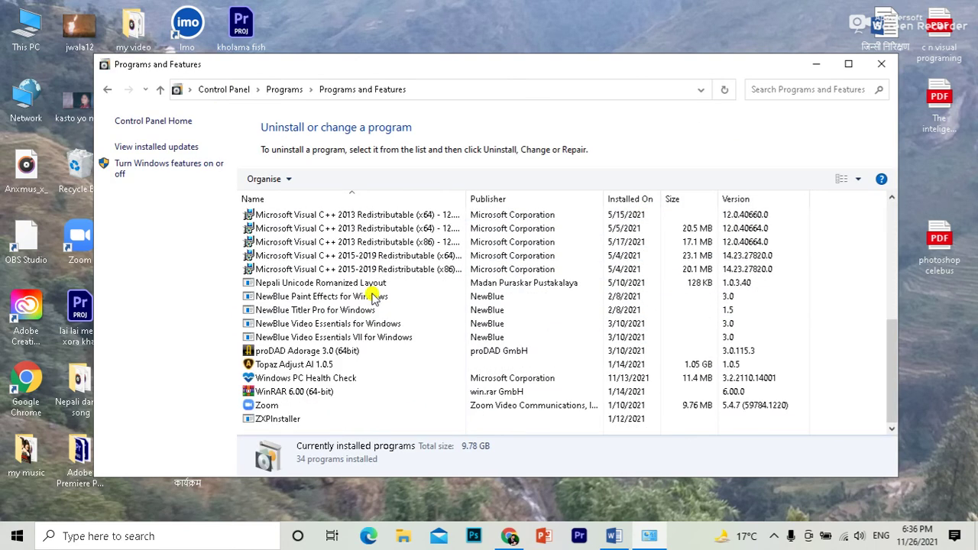
scroll(372, 298, up, 6)
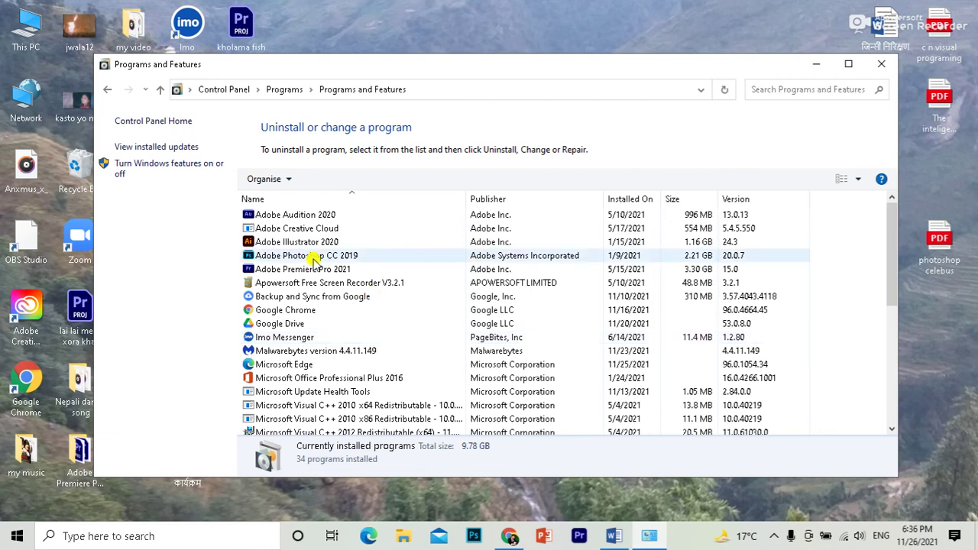
scroll(313, 260, down, 5)
scroll(314, 259, up, 5)
right_click(480, 218)
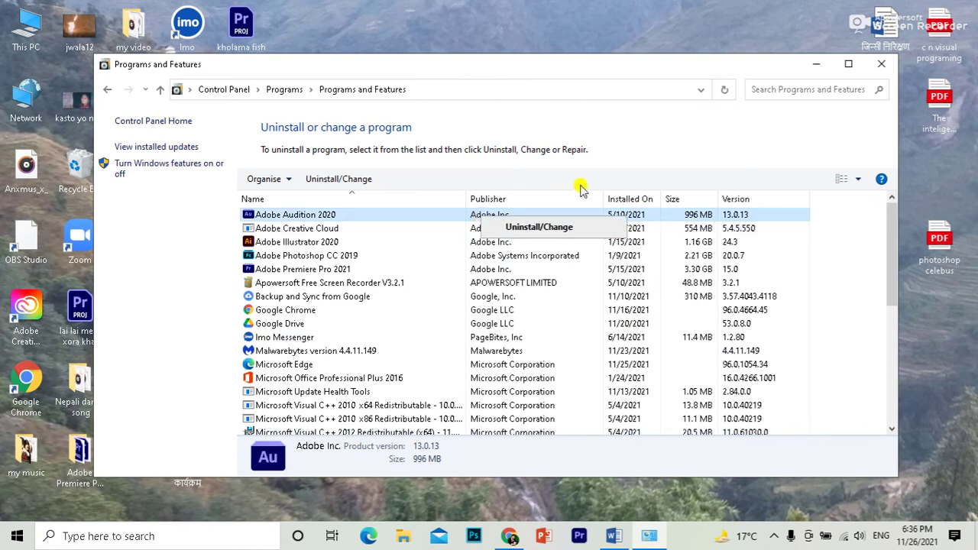
click(884, 65)
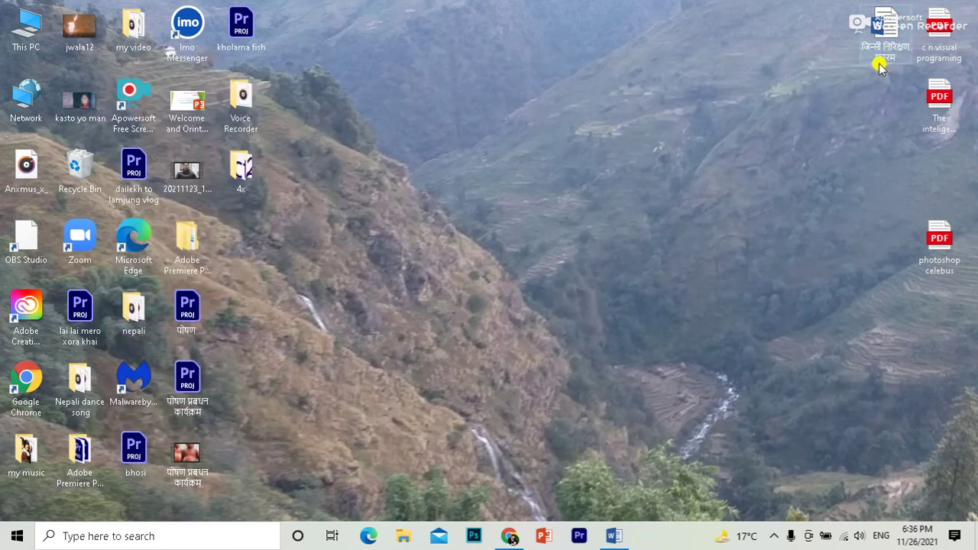
Step: Refresh the desktop five times
right_click(674, 38)
click(705, 80)
right_click(450, 56)
click(492, 95)
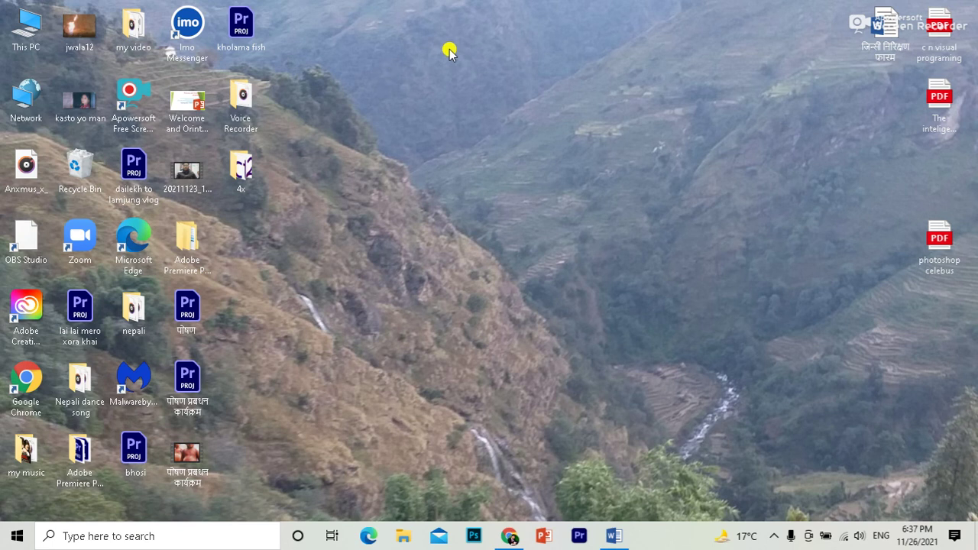
right_click(446, 20)
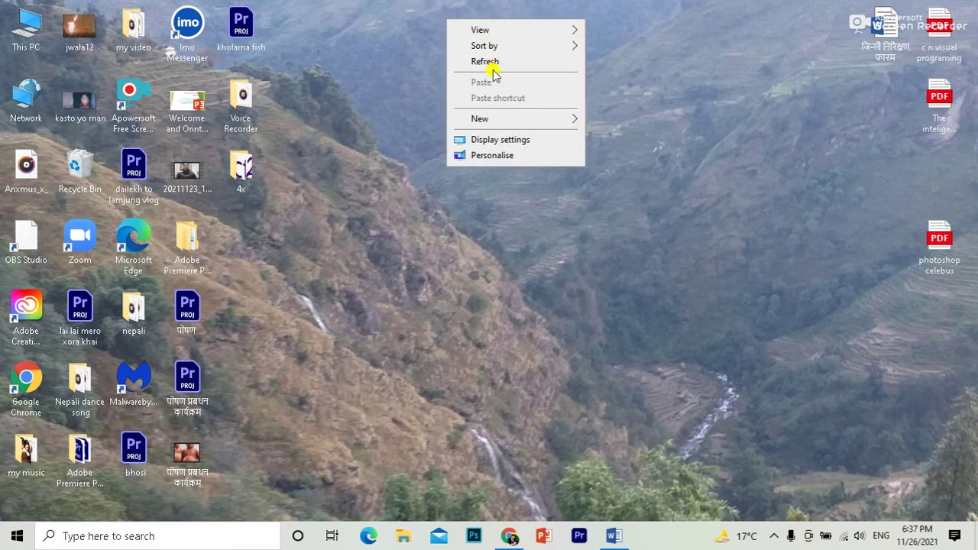
click(489, 65)
right_click(653, 23)
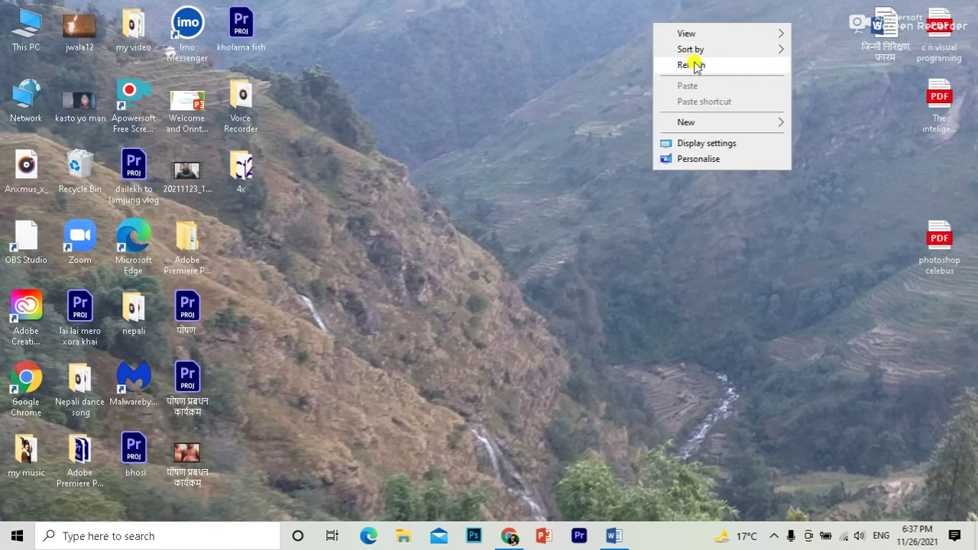
click(693, 66)
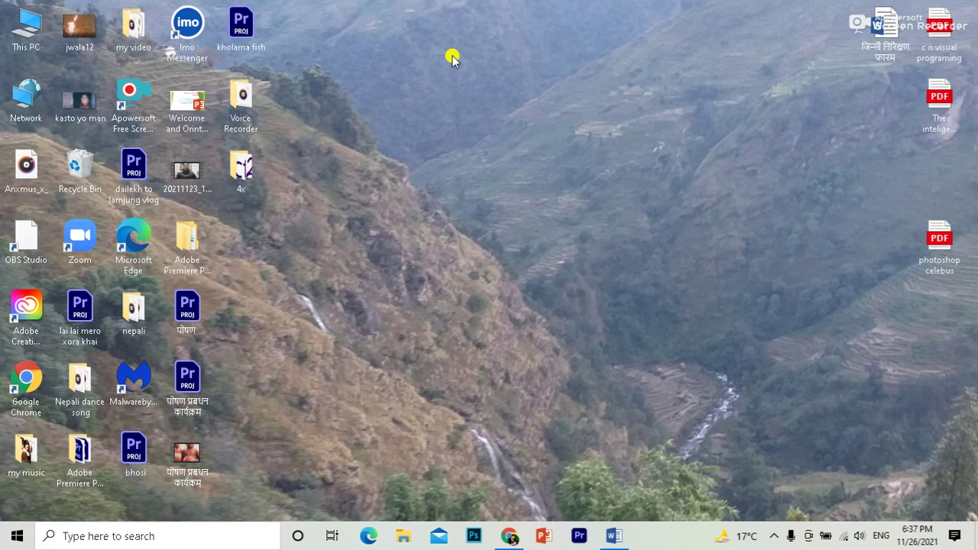
right_click(327, 186)
click(381, 234)
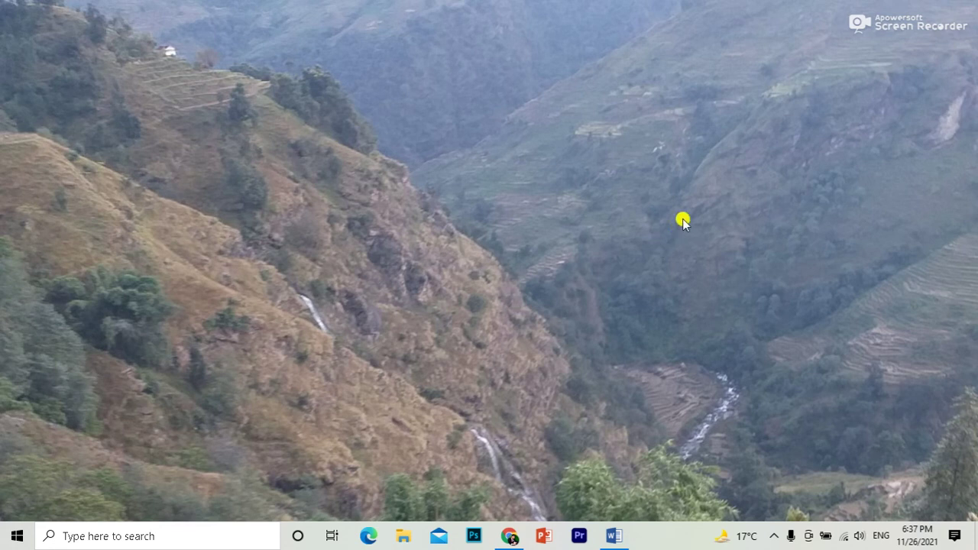